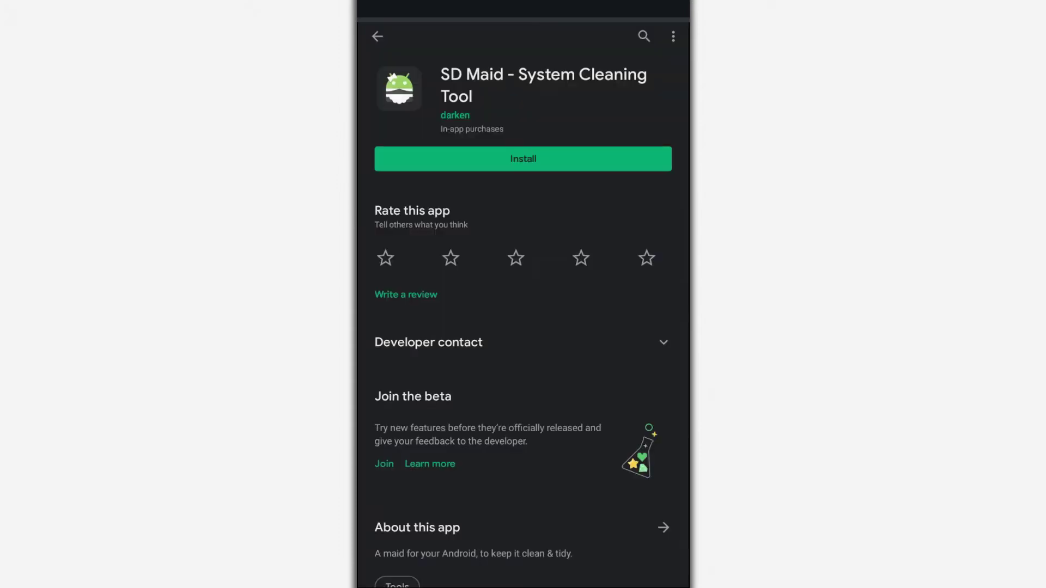
# Step: Install SD Maid - System Cleaning Tool from Play Store and expand its release notes
pyautogui.click(609, 159)
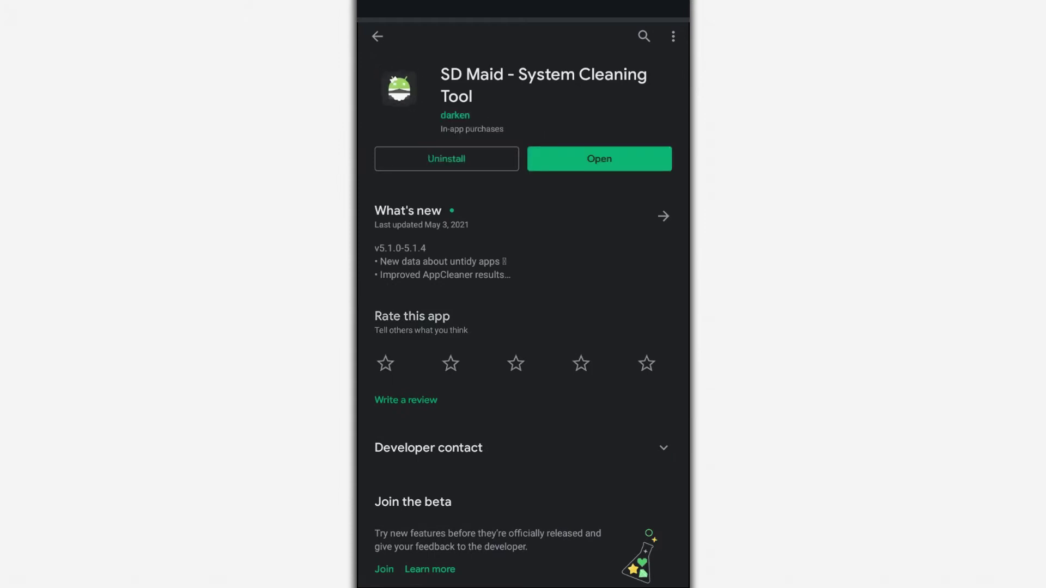
pyautogui.click(663, 216)
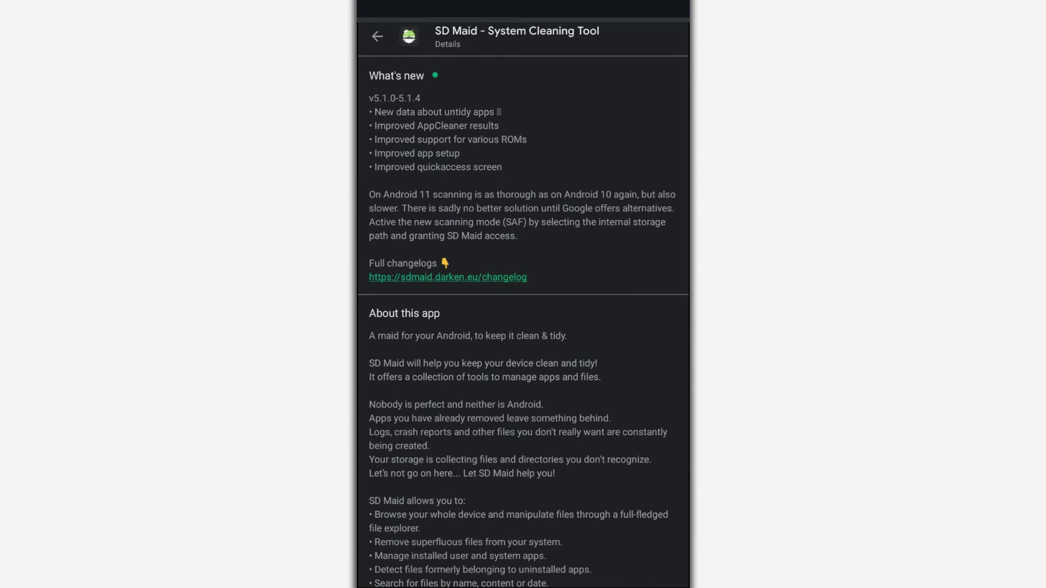
pyautogui.scroll(-5, 523, 327)
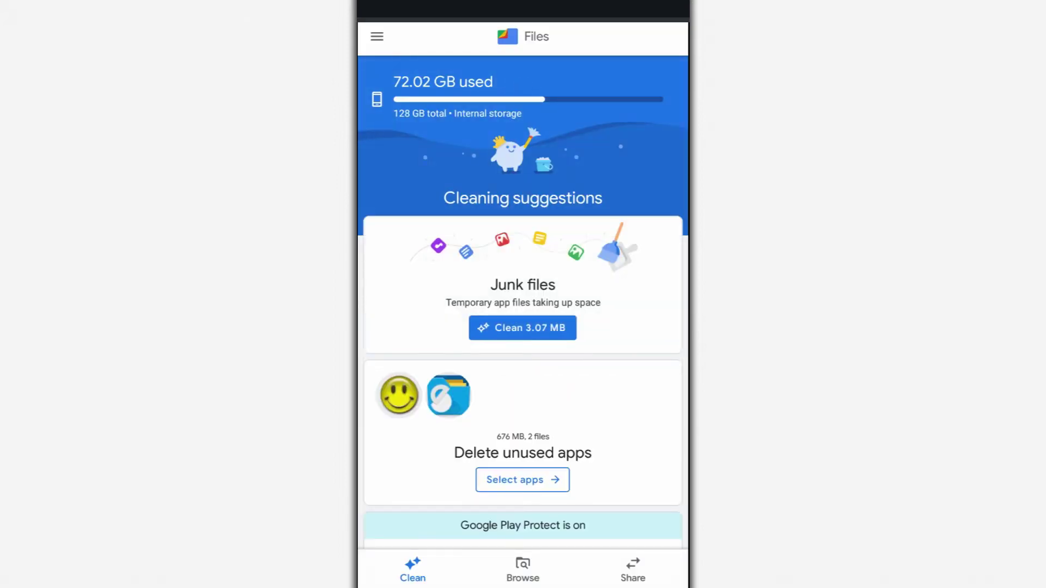
pyautogui.scroll(-5, 675, 132)
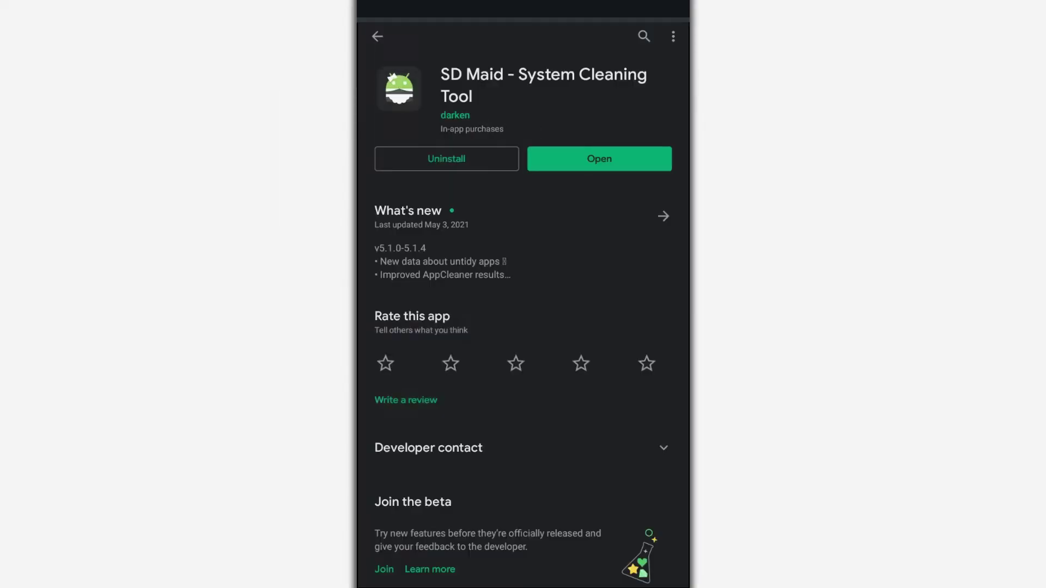
# Step: Launch SD Maid, start a scan with all tools, and allow media and files access
pyautogui.click(652, 162)
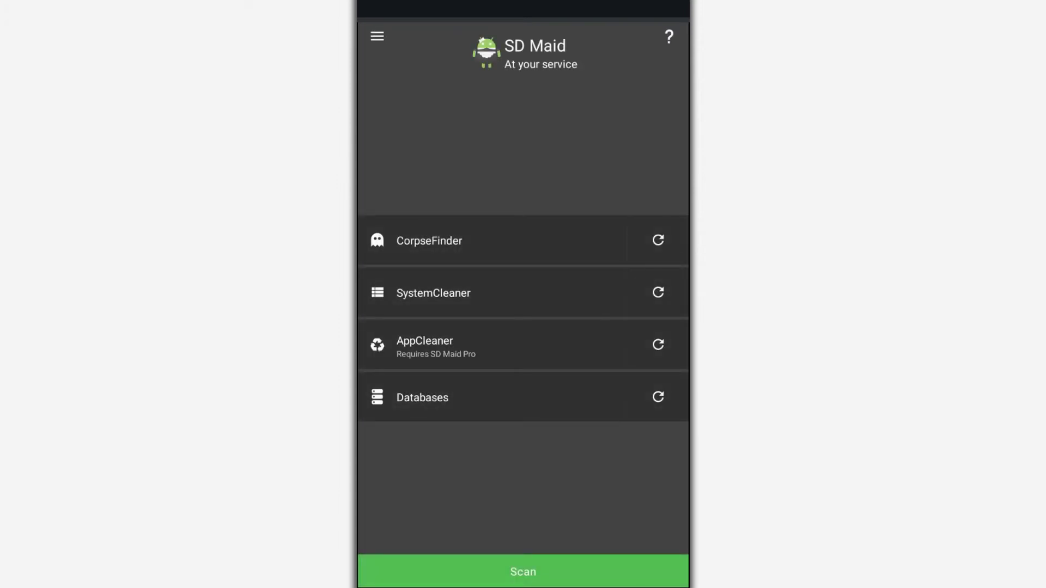
pyautogui.click(582, 572)
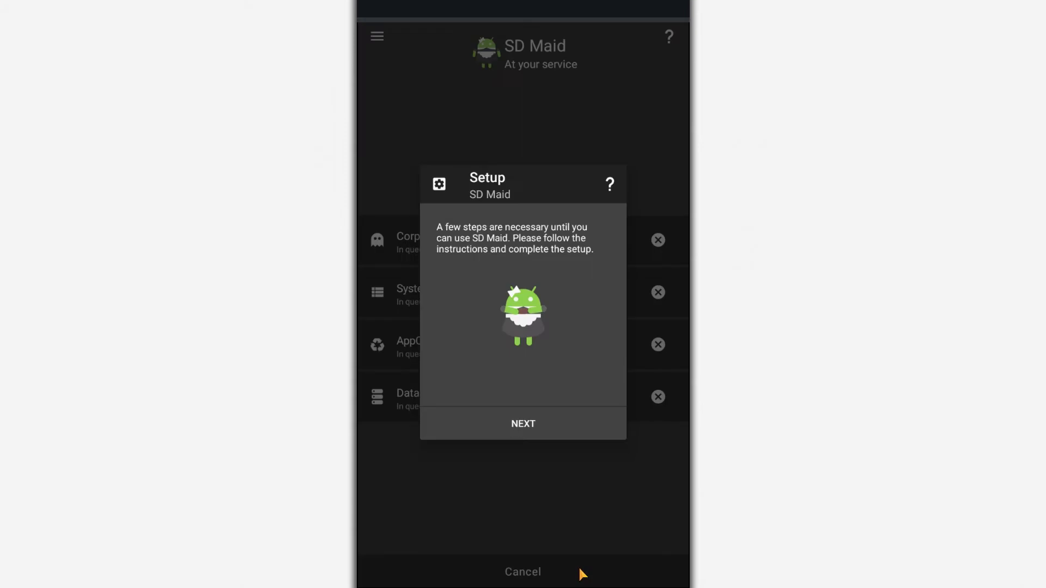
pyautogui.click(571, 420)
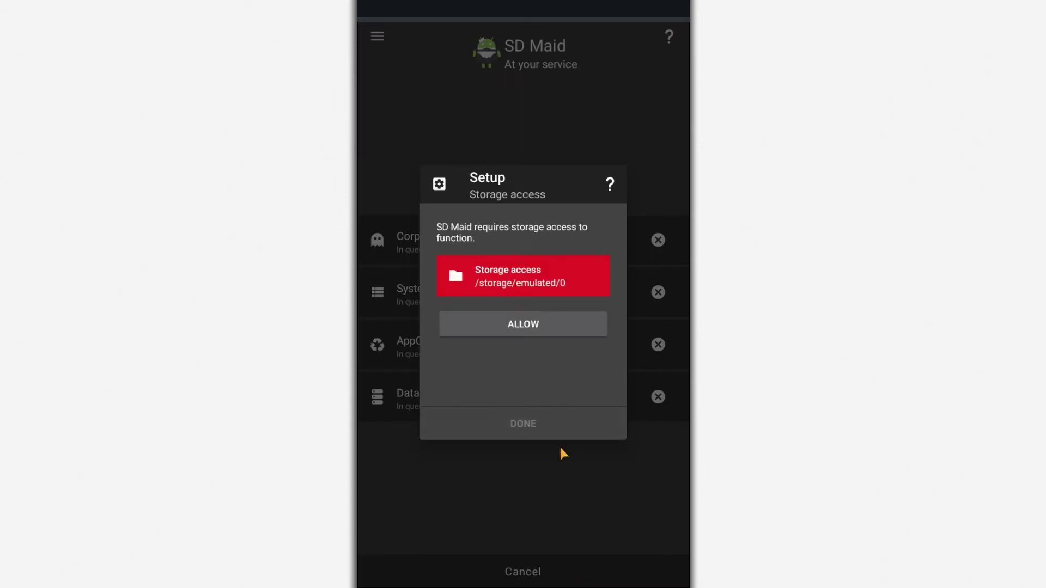
pyautogui.click(556, 323)
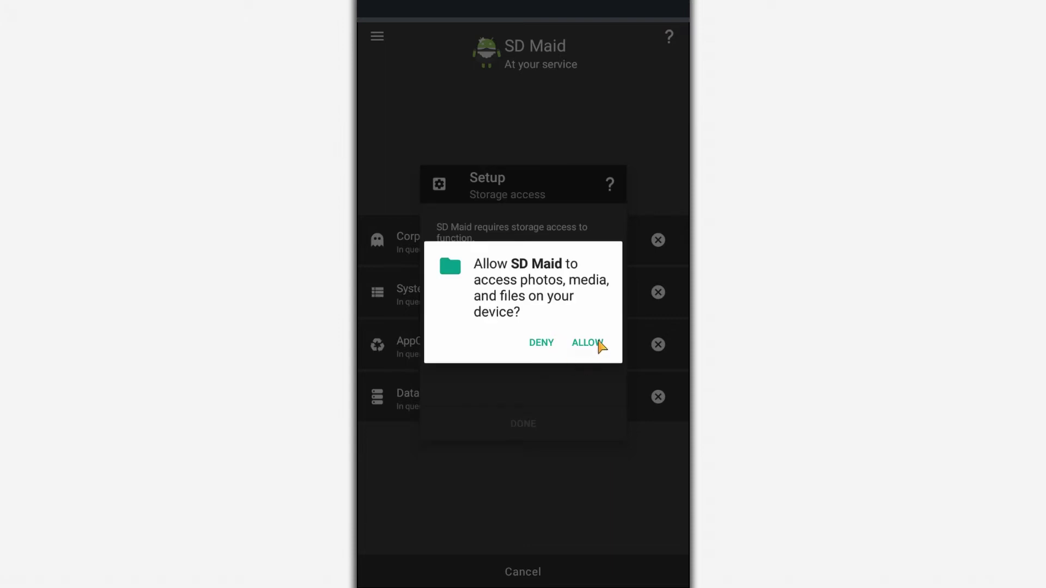
pyautogui.click(588, 342)
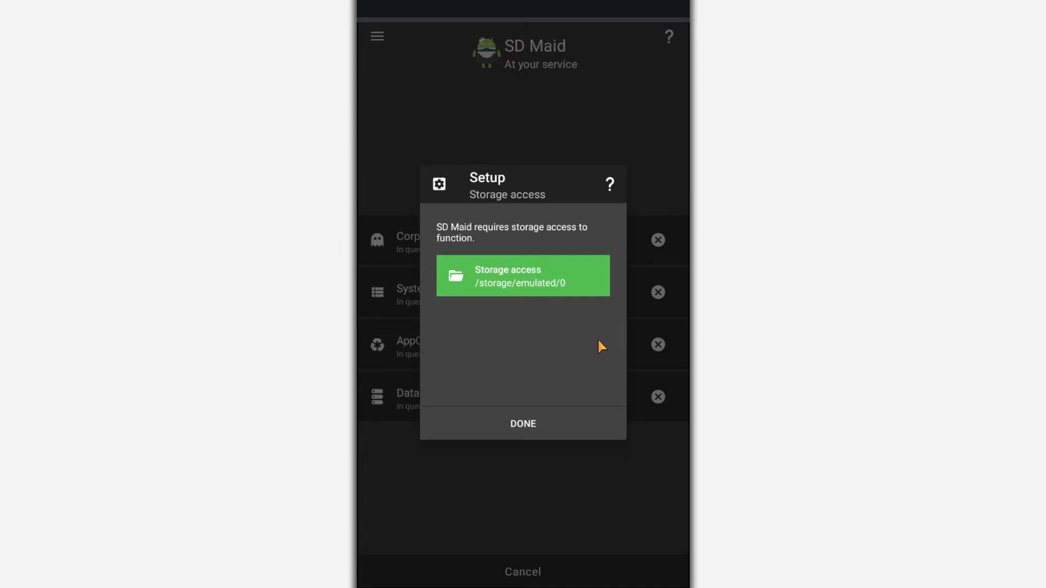
# Step: Finish setup, open CorpseFinder results, and show com.bluestacks.settings leftover details
pyautogui.click(575, 415)
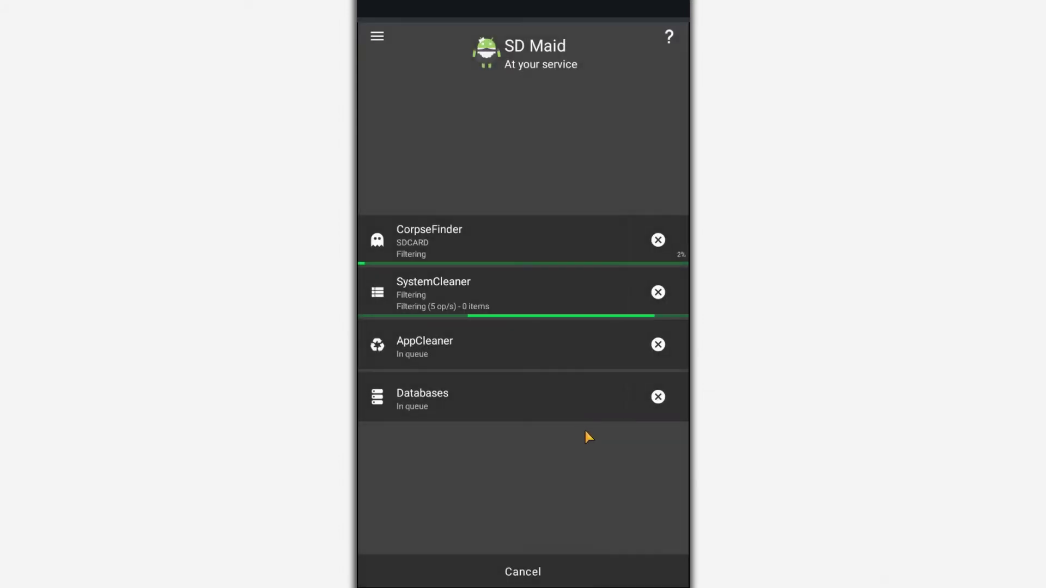
pyautogui.click(377, 36)
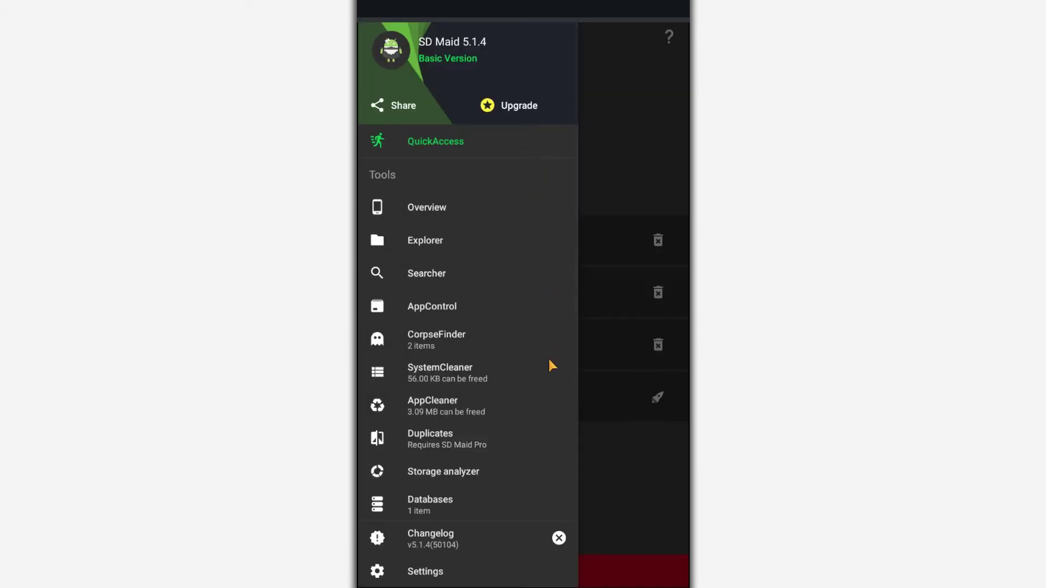
pyautogui.moveTo(548, 357); pyautogui.dragTo(544, 206)
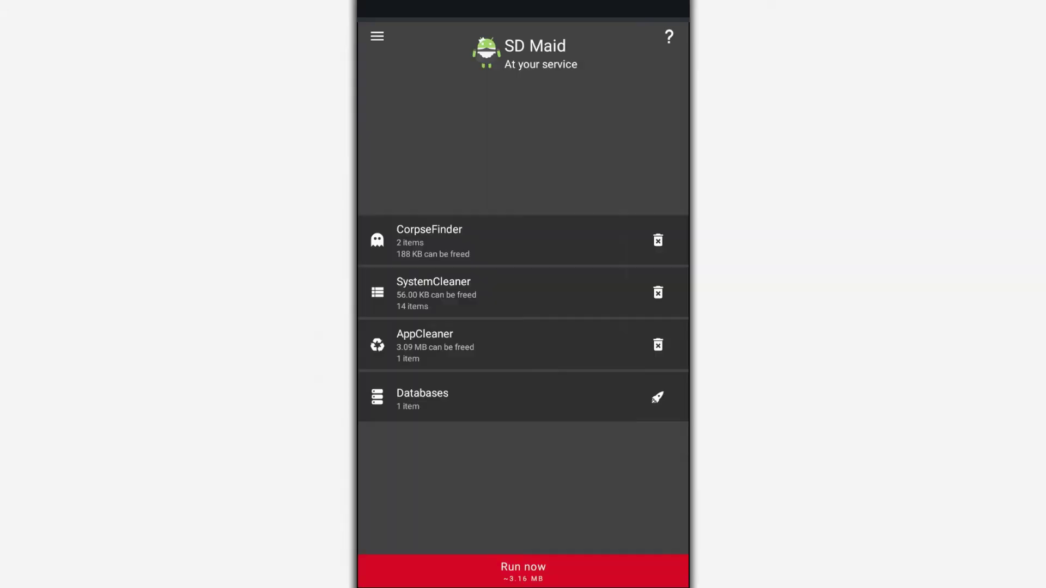
pyautogui.click(505, 240)
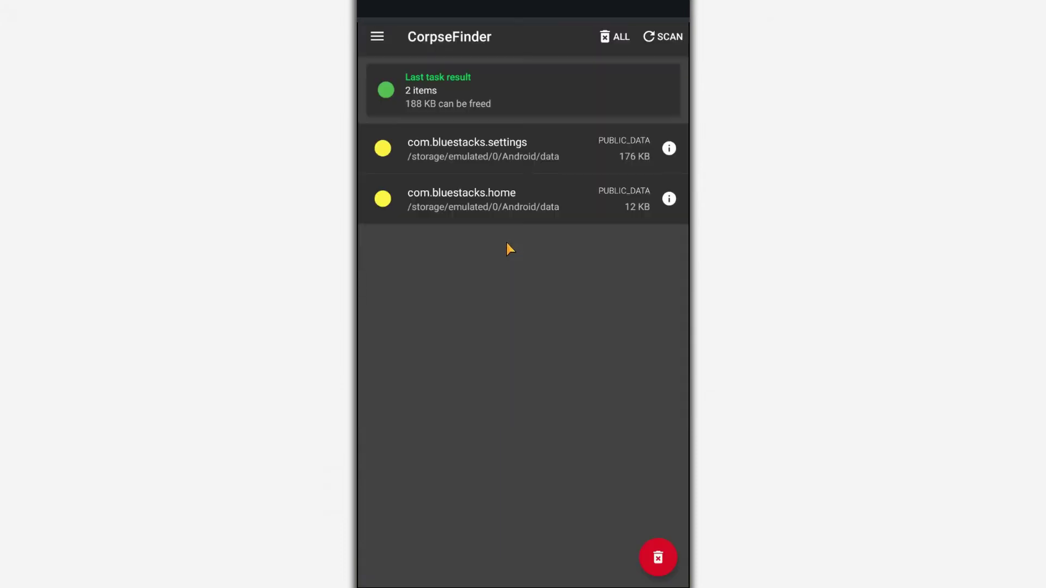
pyautogui.click(669, 149)
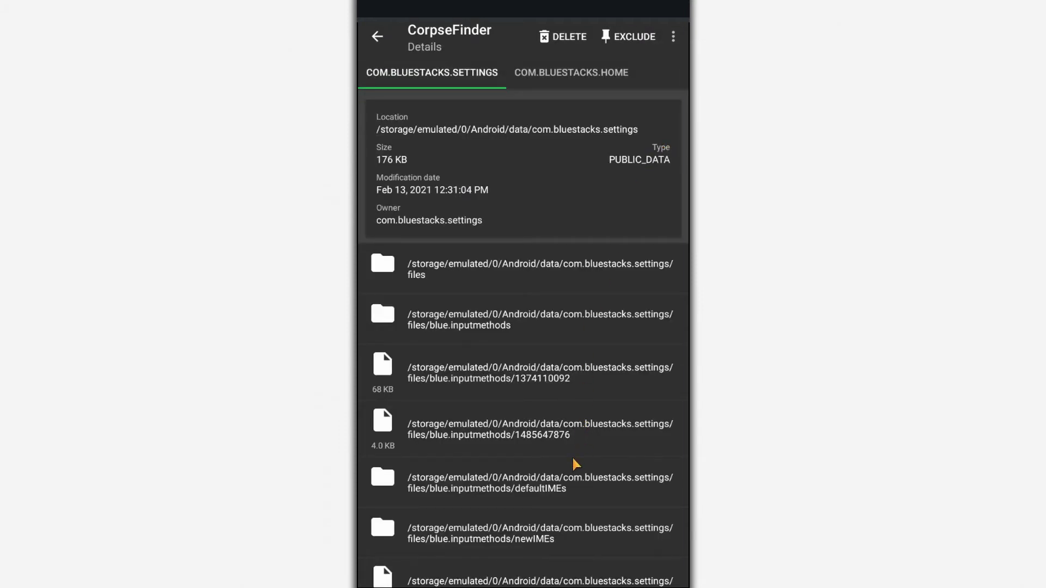
pyautogui.moveTo(574, 463); pyautogui.dragTo(569, 237)
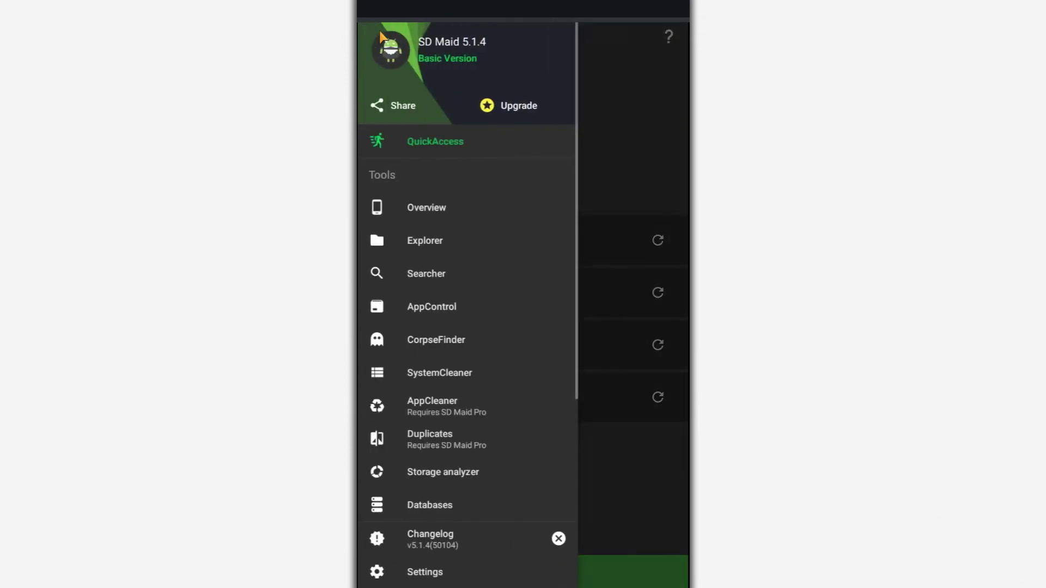
# Step: Scan with the Duplicates tool, finding 0 items and 0 B to free
pyautogui.click(502, 443)
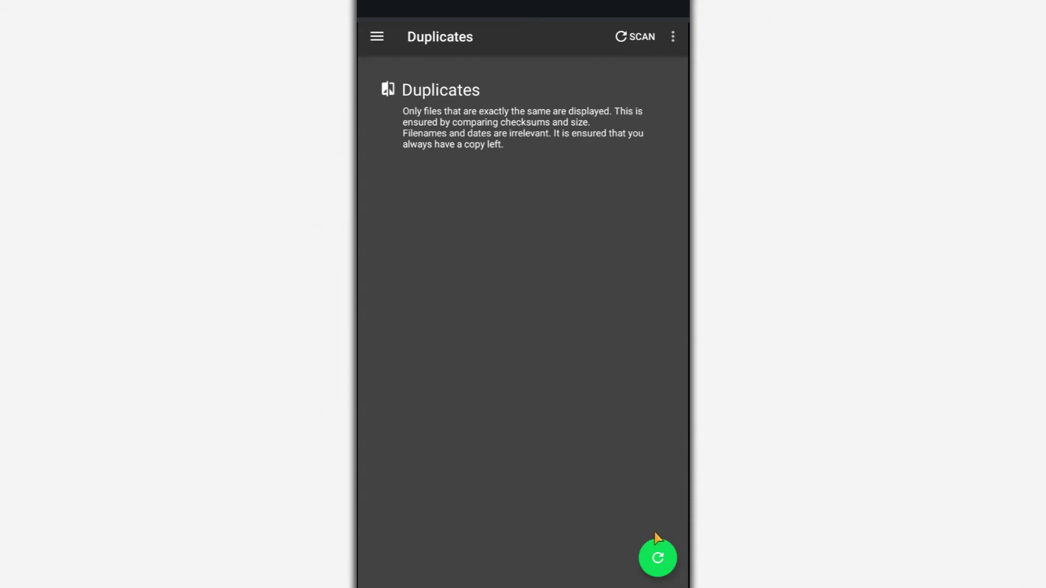
pyautogui.click(657, 546)
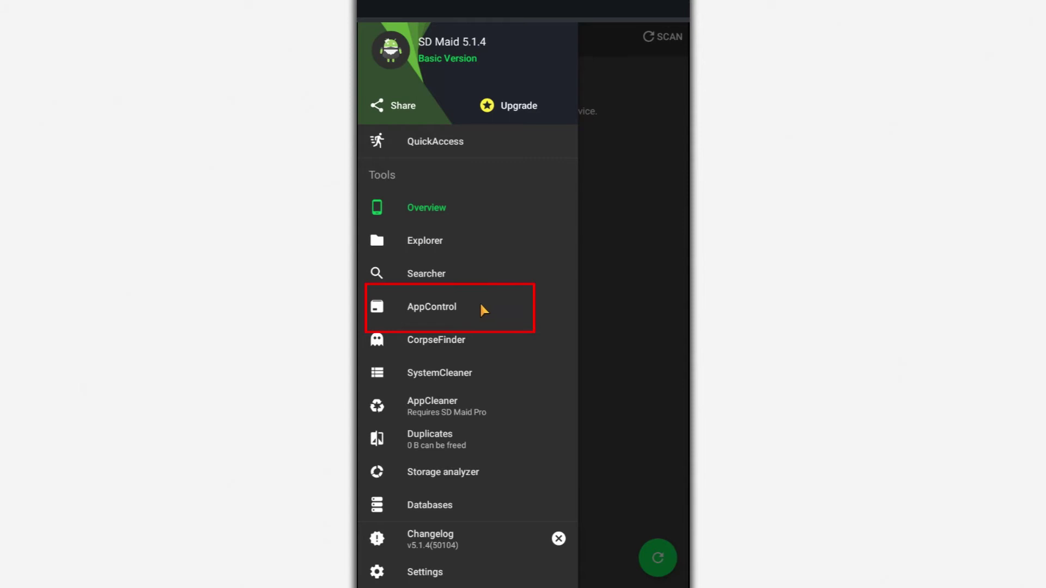
# Step: In AppControl, view Avira Optimizer's version info and its 36 permissions
pyautogui.click(479, 301)
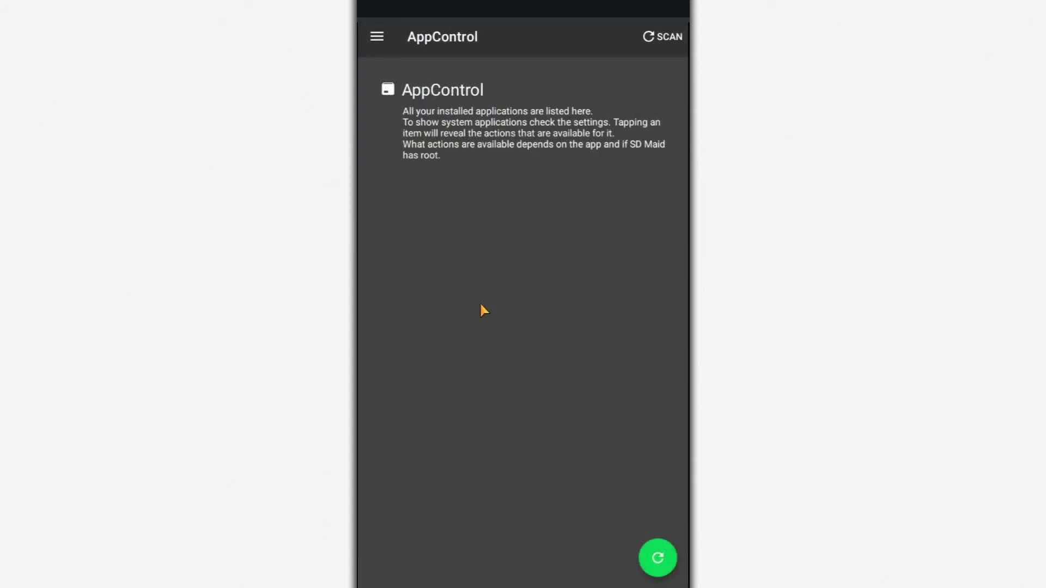
pyautogui.click(657, 557)
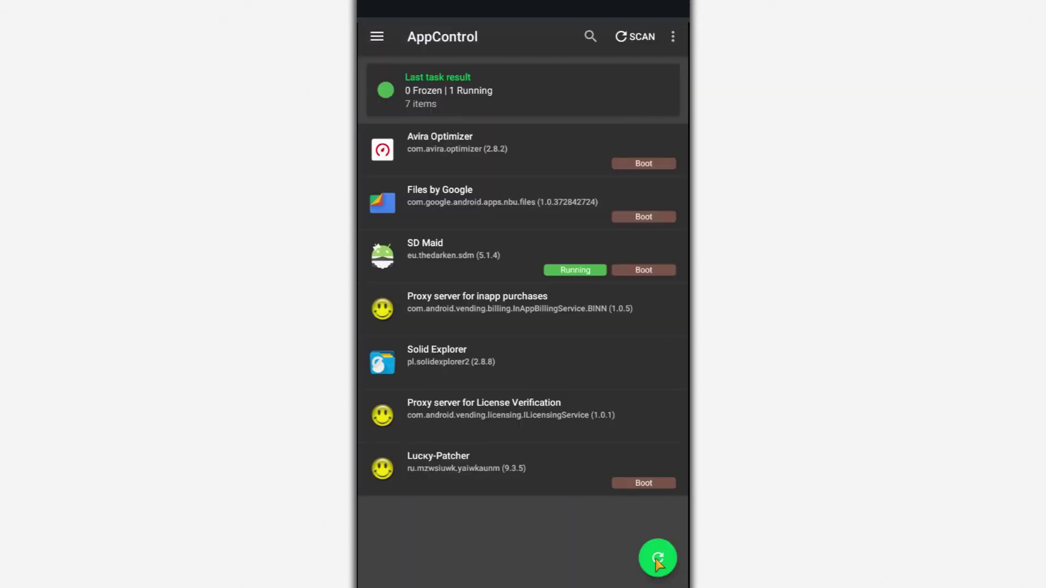
pyautogui.click(547, 146)
pyautogui.click(661, 105)
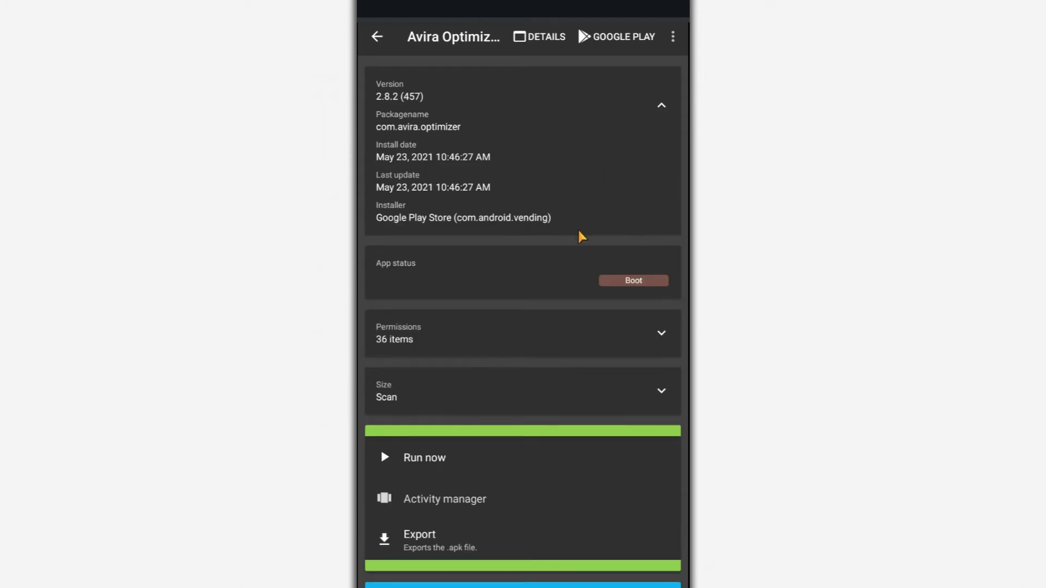
pyautogui.click(656, 335)
pyautogui.scroll(-5, 658, 450)
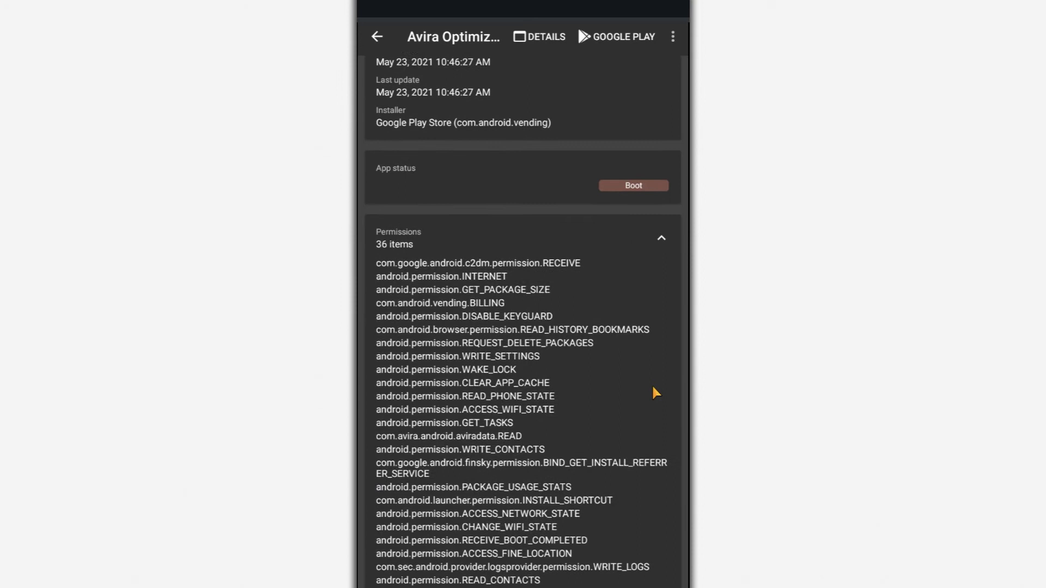
pyautogui.scroll(-1, 655, 249)
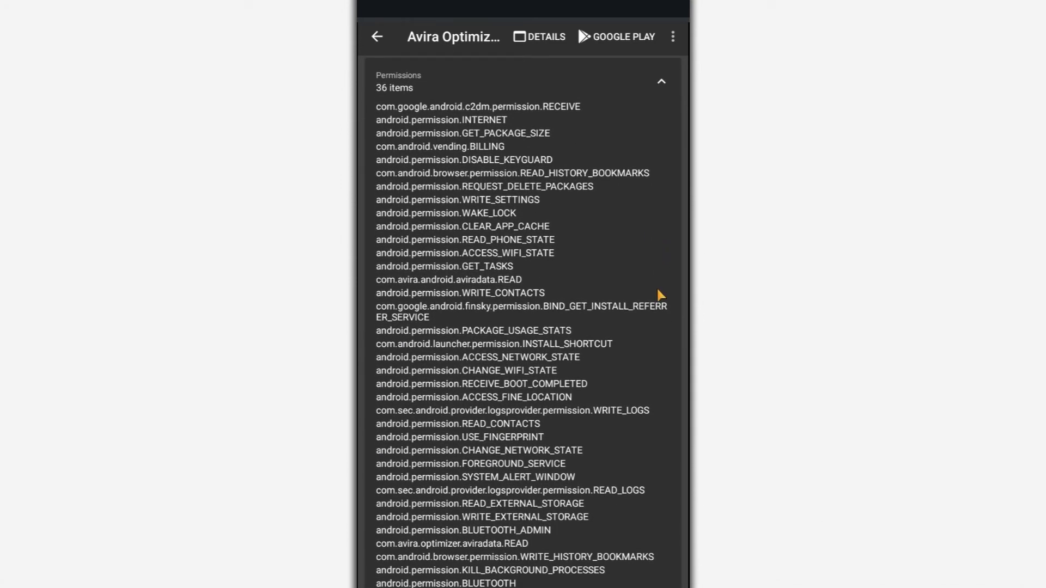
pyautogui.scroll(-3, 670, 445)
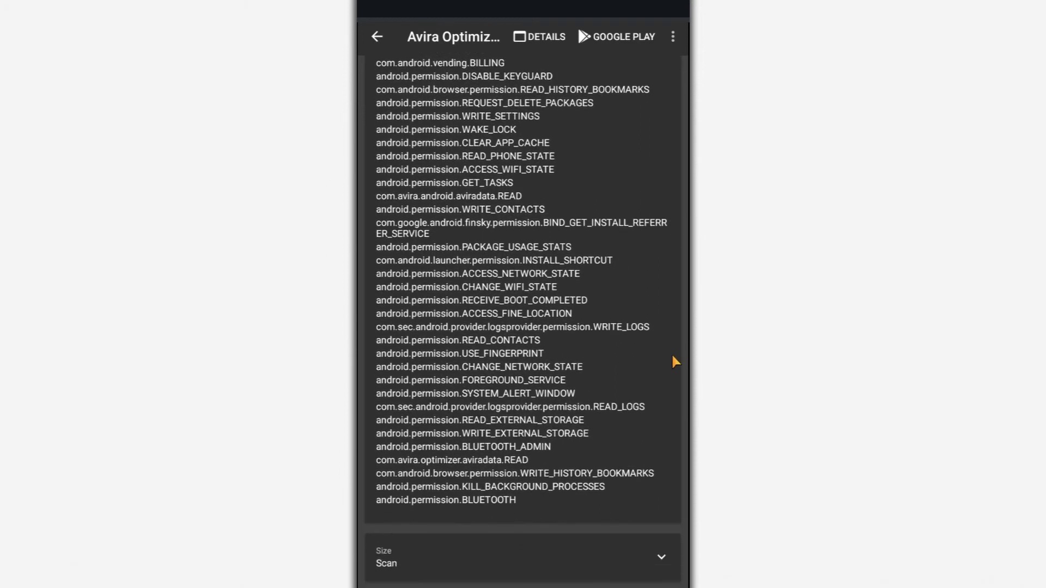
pyautogui.scroll(-3, 671, 352)
pyautogui.scroll(-1, 677, 215)
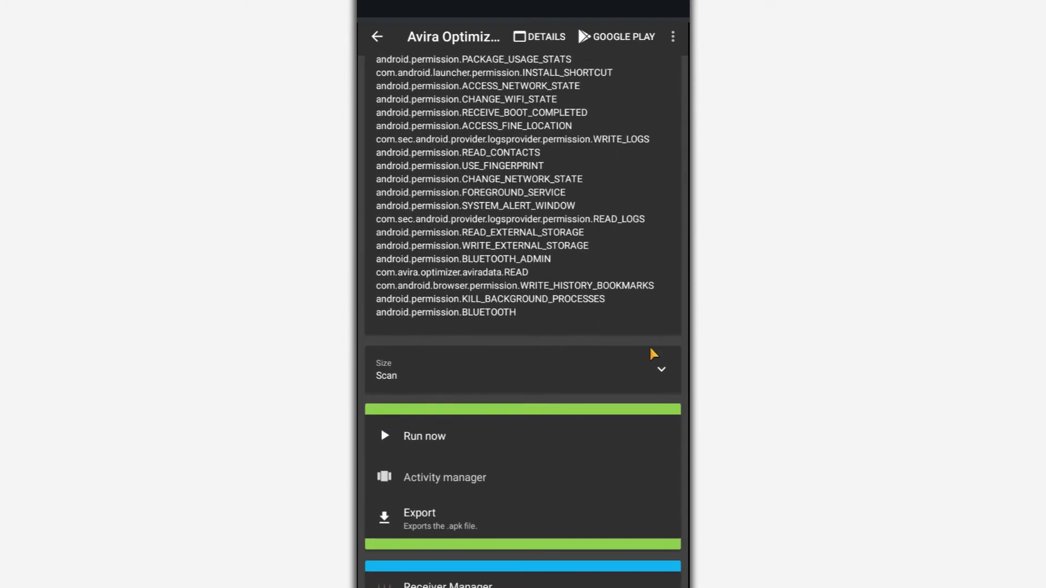
# Step: Scan Avira Optimizer's size, export its apk, and view it in Download
pyautogui.click(614, 376)
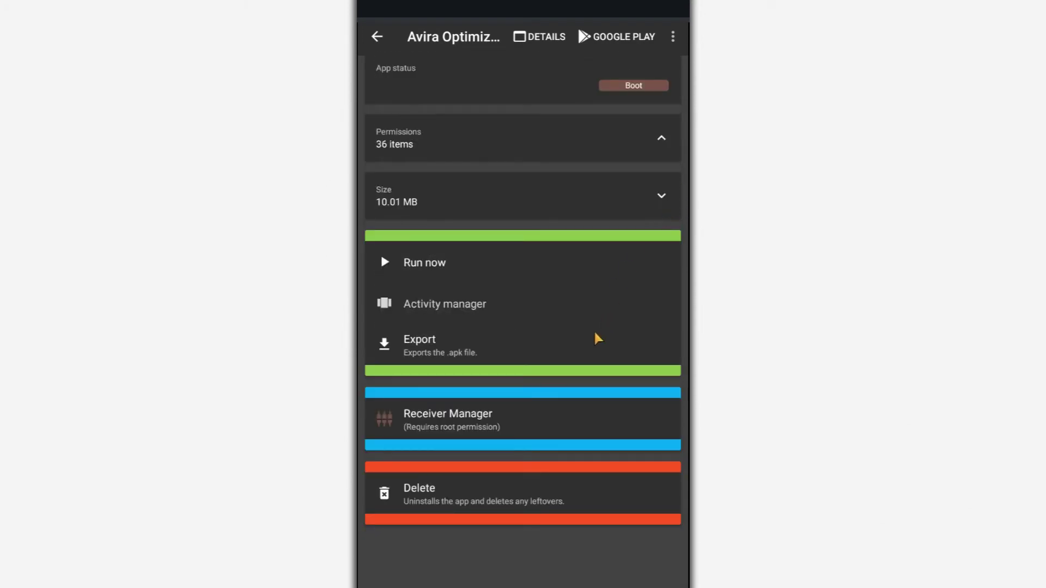
pyautogui.click(580, 348)
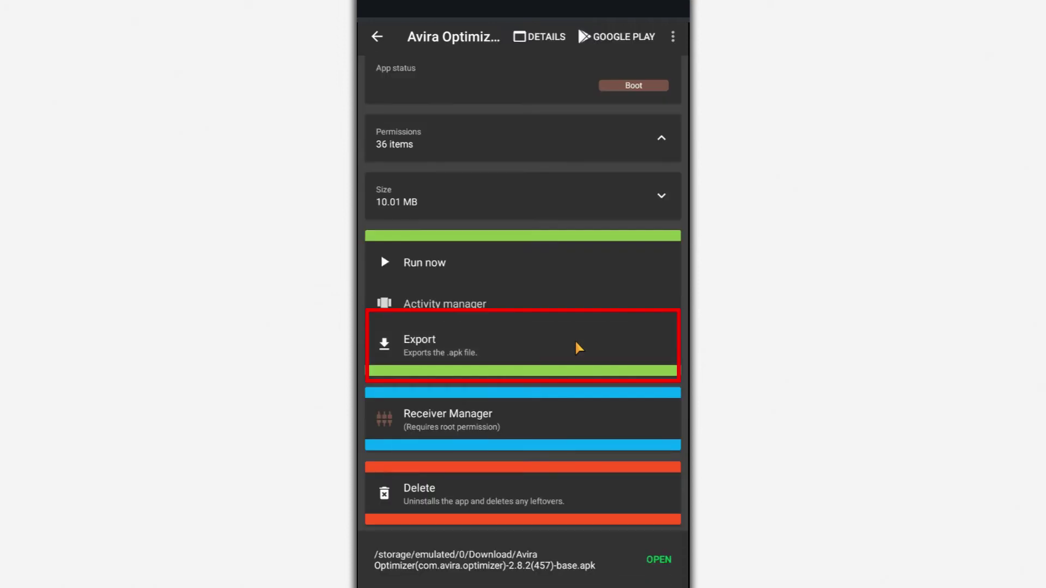
pyautogui.click(667, 562)
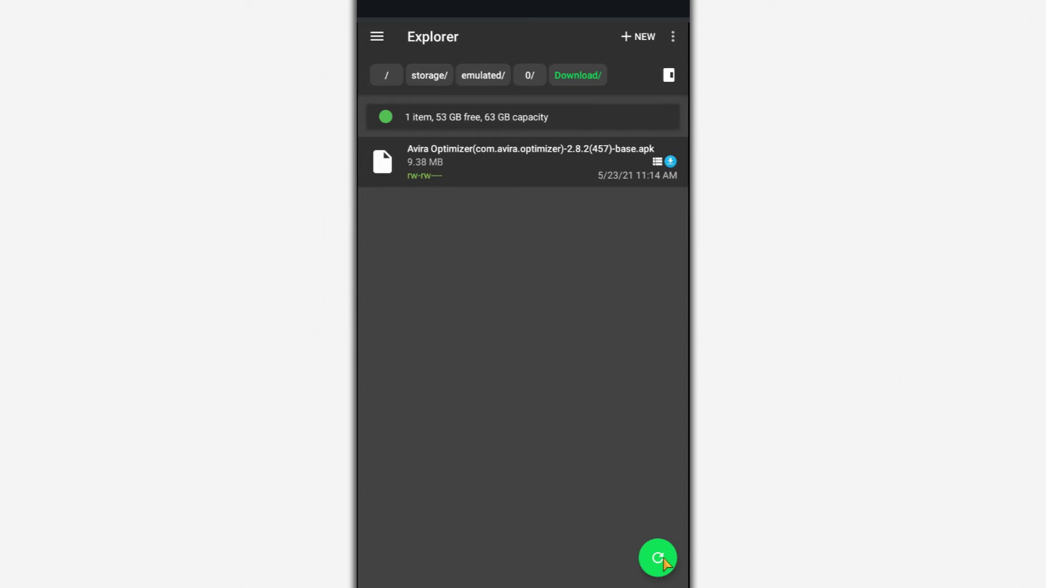
# Step: Open the exported Avira Optimizer apk with Package installer to get the update prompt
pyautogui.click(558, 161)
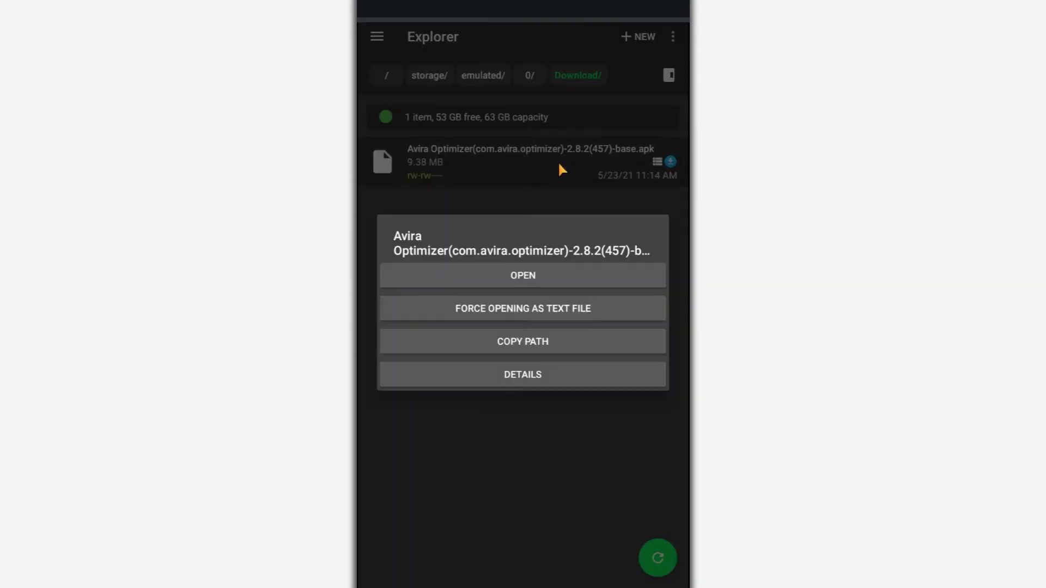
pyautogui.click(588, 269)
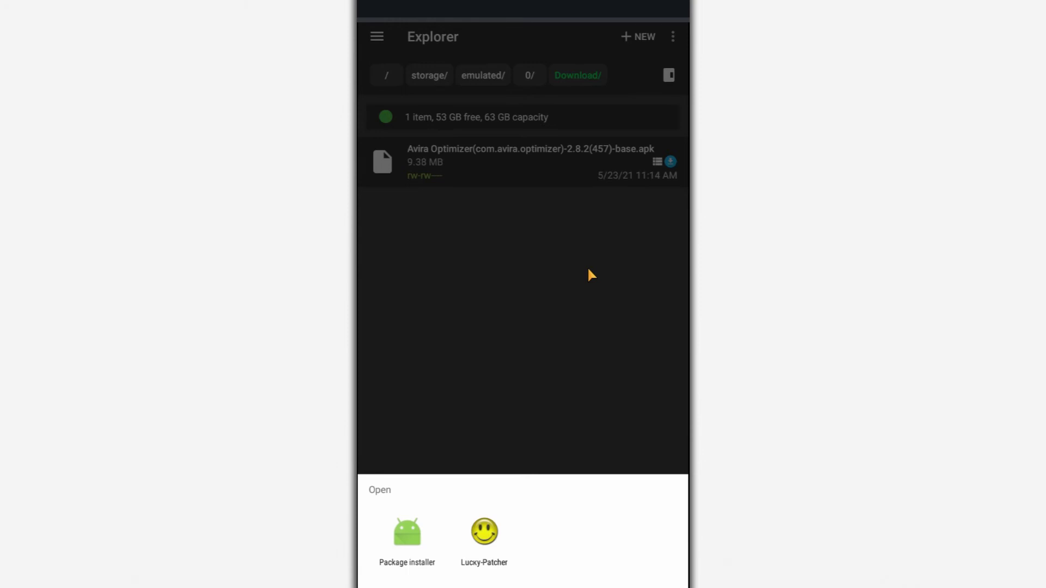
pyautogui.click(409, 532)
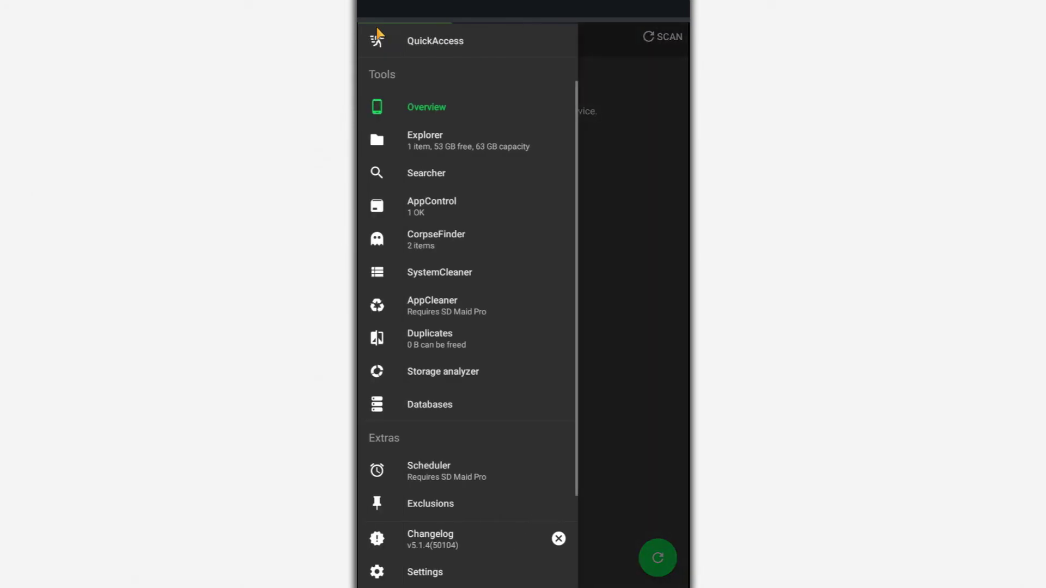
pyautogui.scroll(-1, 491, 321)
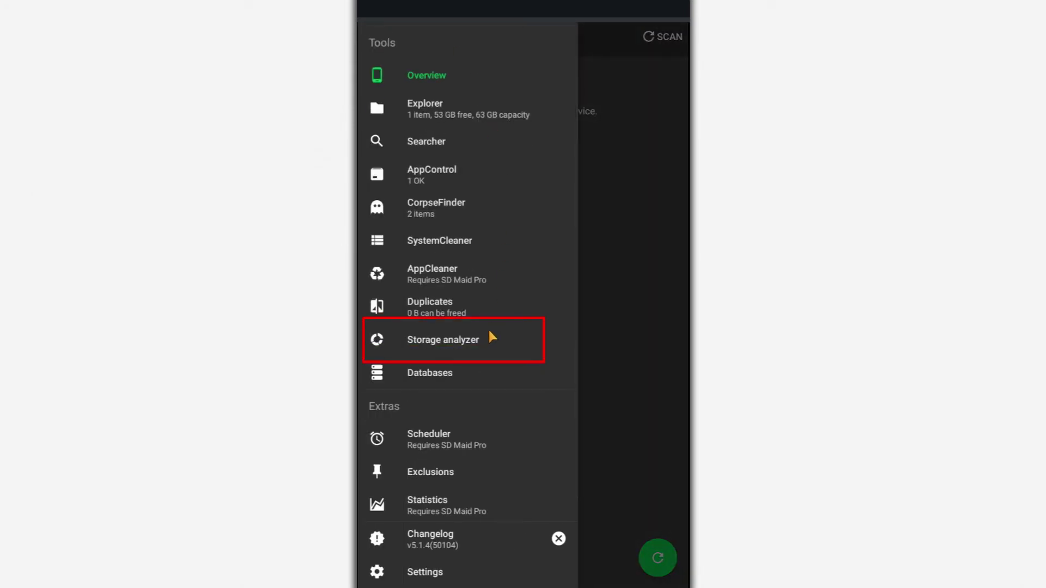
# Step: Scan internal storage with Storage analyzer, showing 3.0 GB used with DCIM largest
pyautogui.click(488, 328)
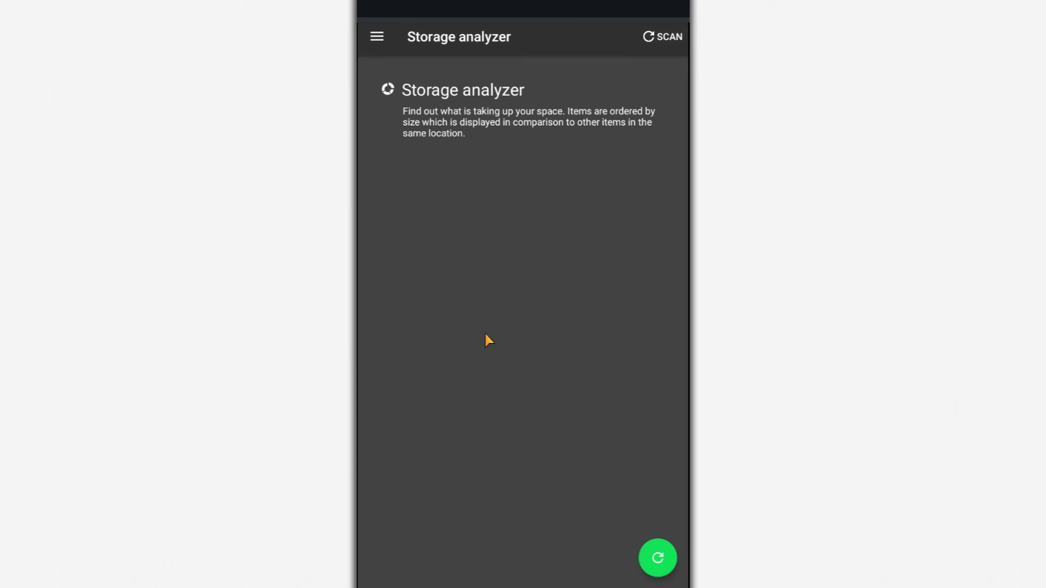
pyautogui.click(559, 146)
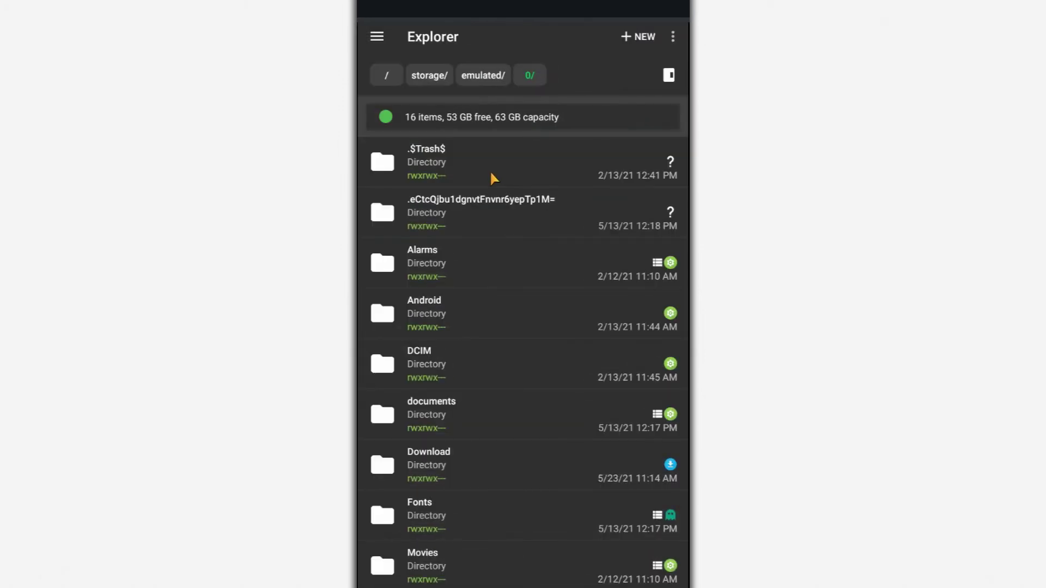
pyautogui.moveTo(503, 388); pyautogui.dragTo(497, 219)
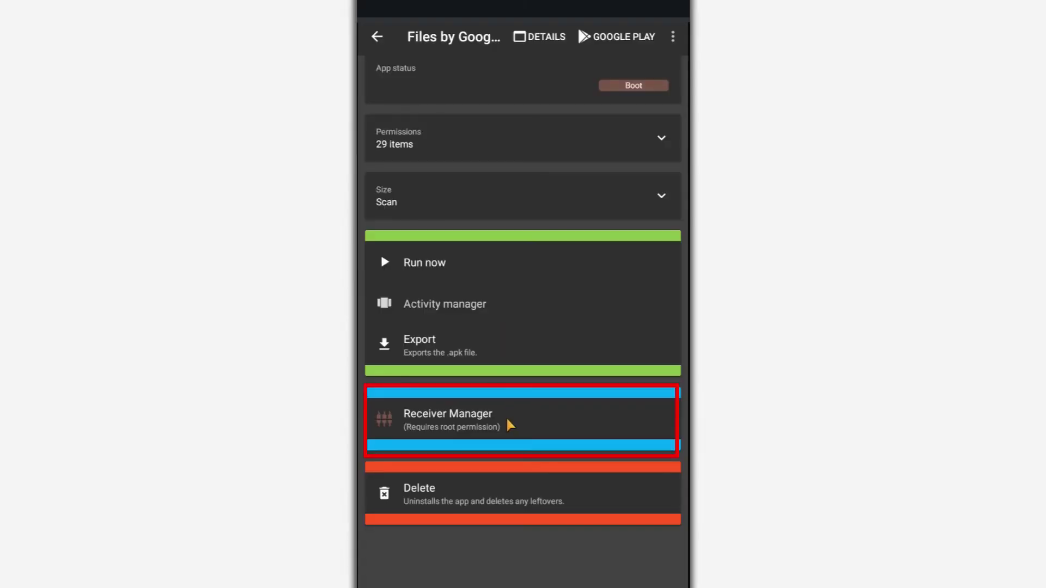
# Step: Inspect Files by Google's NetworkStateProxy and BootCompleteReceiver receivers, then try Activity manager
pyautogui.click(509, 424)
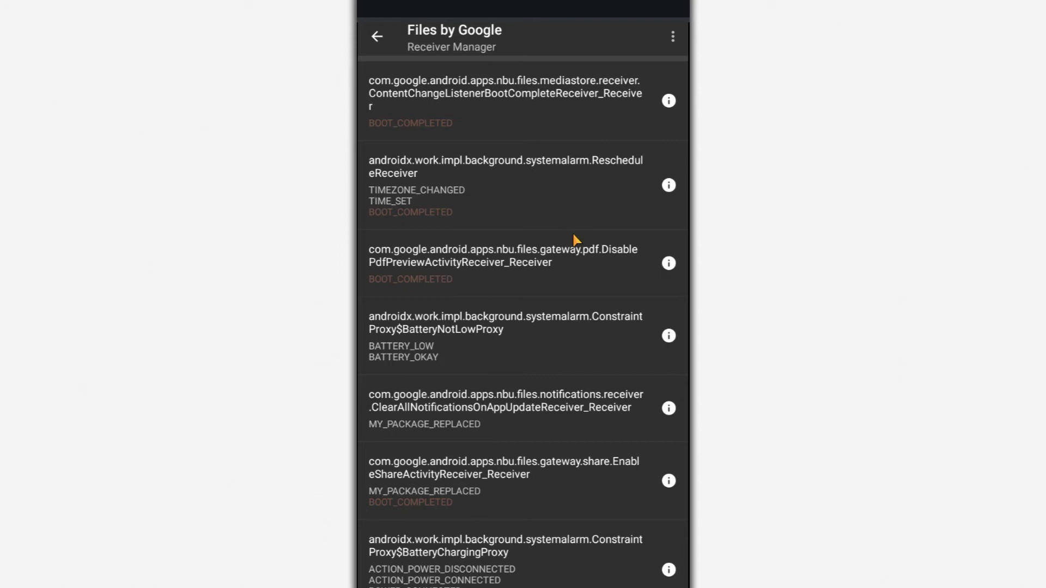
pyautogui.moveTo(589, 223); pyautogui.dragTo(592, 97)
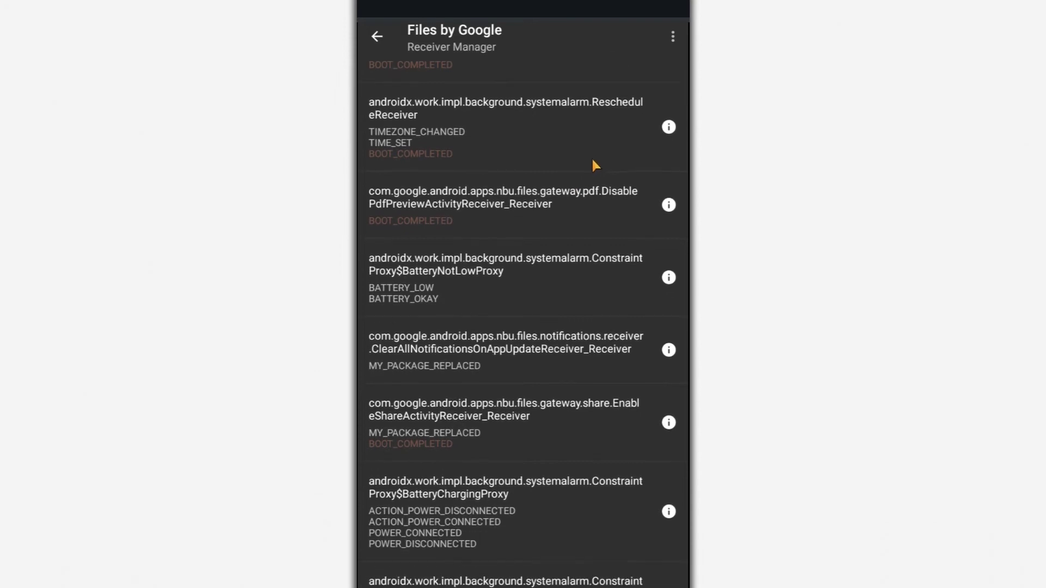
pyautogui.moveTo(576, 455); pyautogui.dragTo(554, 174)
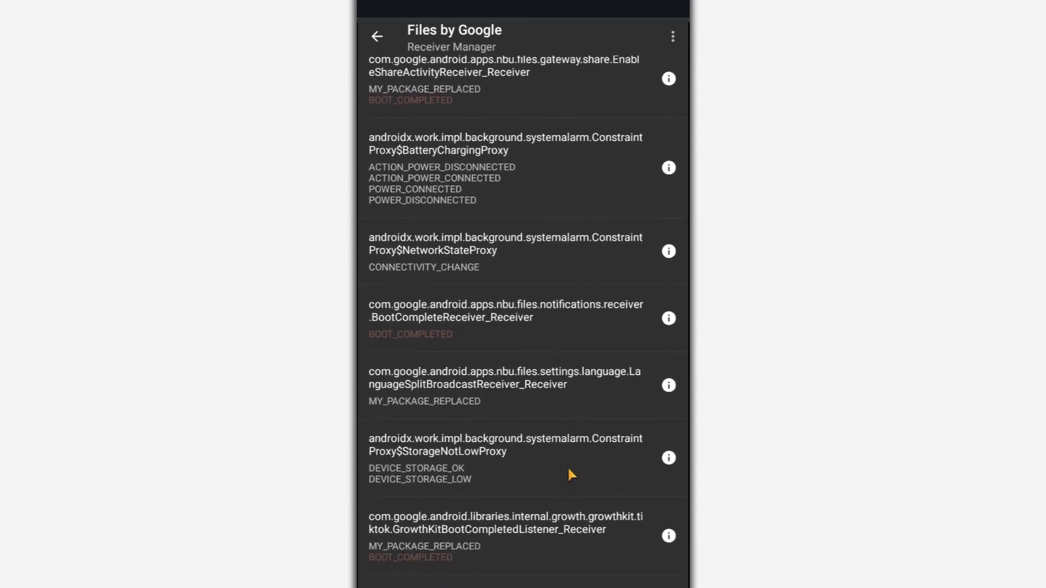
pyautogui.moveTo(567, 466); pyautogui.dragTo(565, 283)
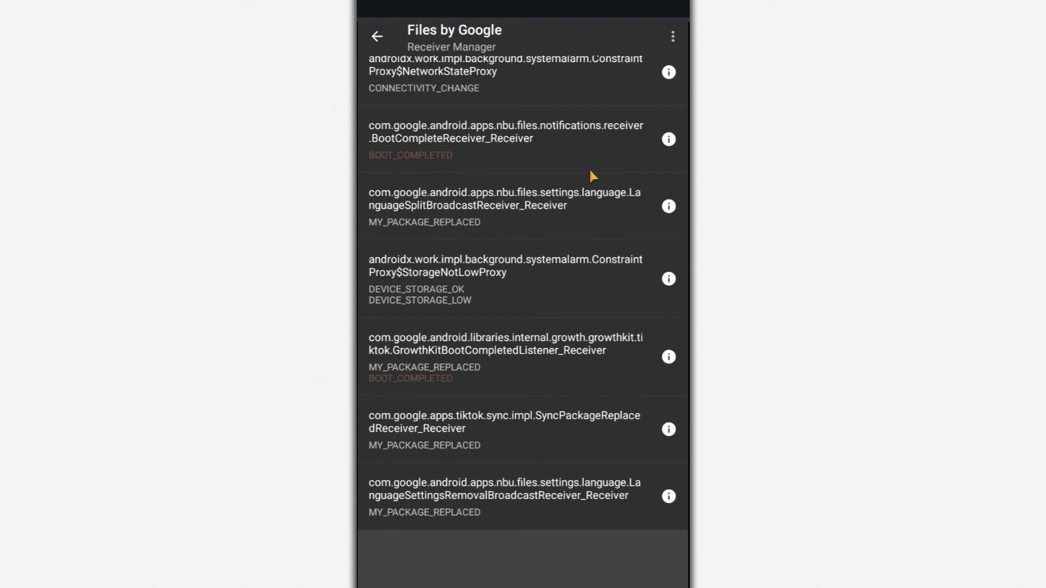
pyautogui.click(669, 72)
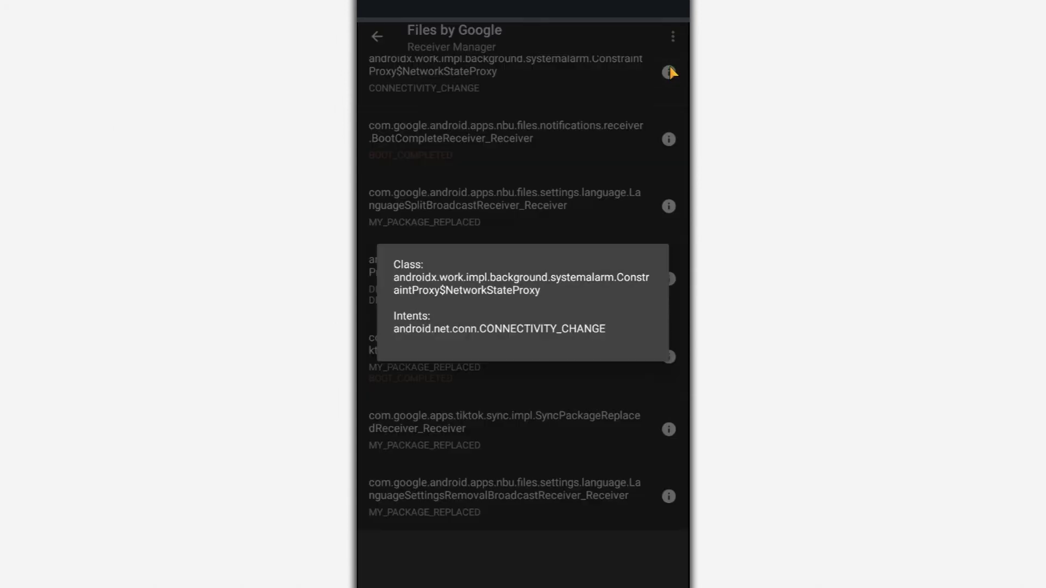
pyautogui.click(621, 129)
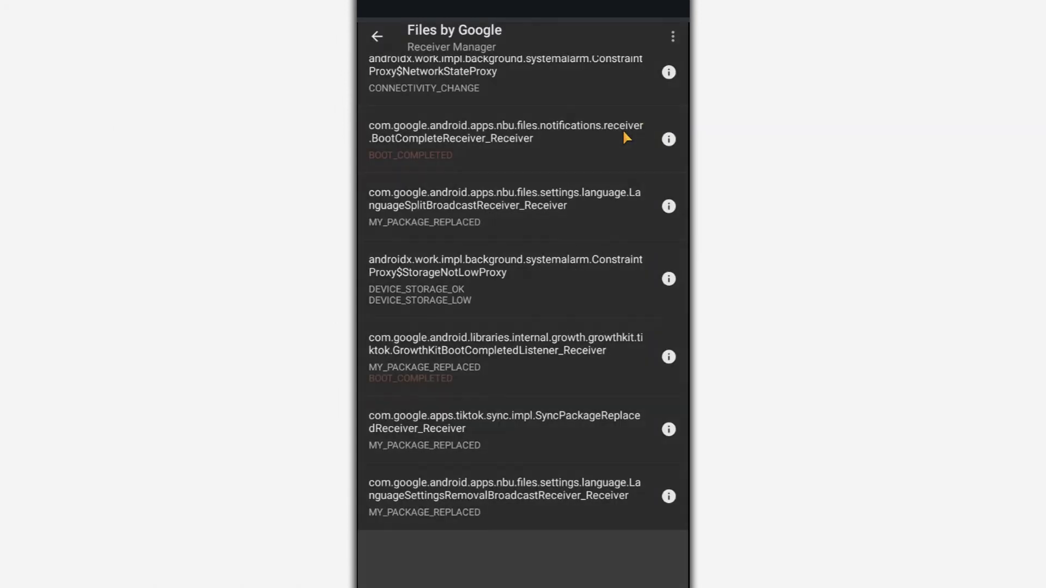
pyautogui.click(669, 141)
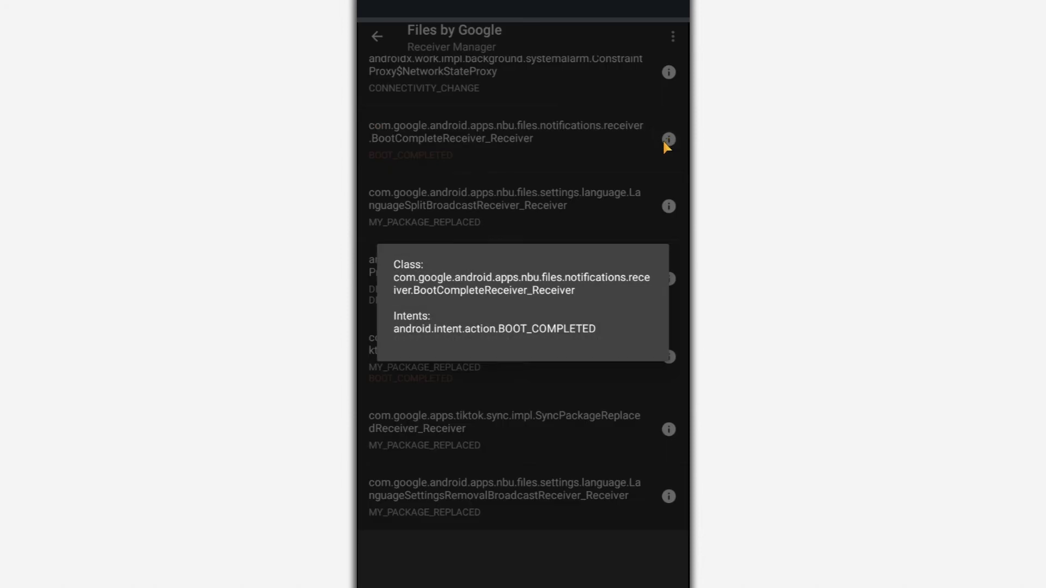
pyautogui.press('Escape')
pyautogui.click(506, 403)
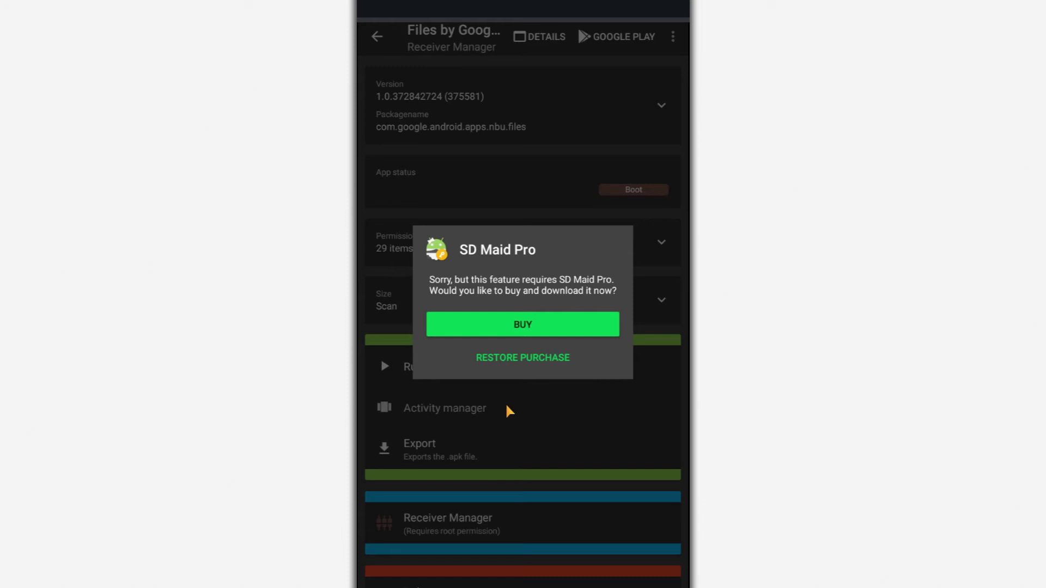
# Step: View the SD Maid Pro upgrade options, then open the Pro-only Scheduler
pyautogui.click(476, 324)
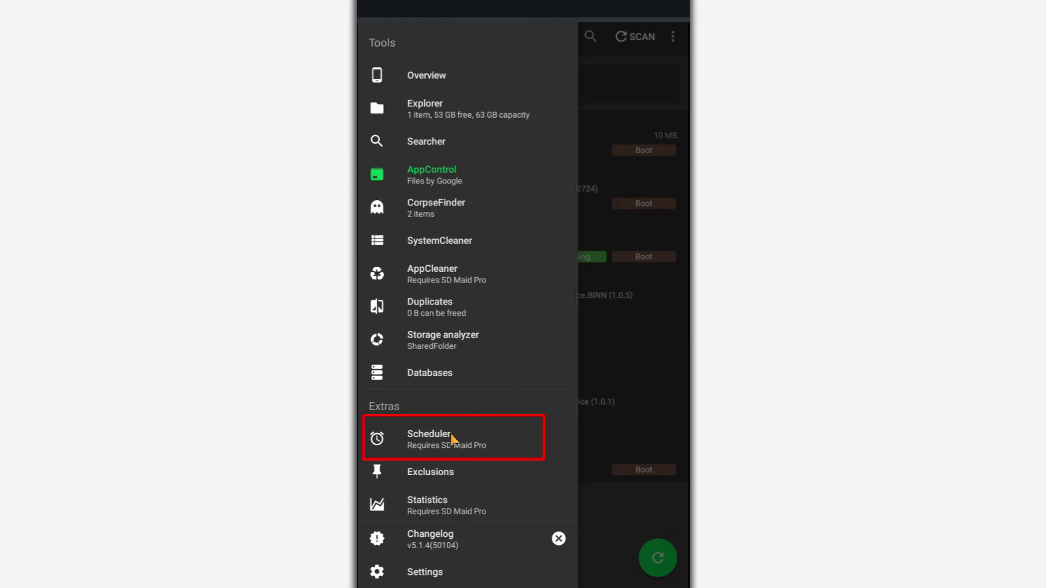
pyautogui.click(450, 434)
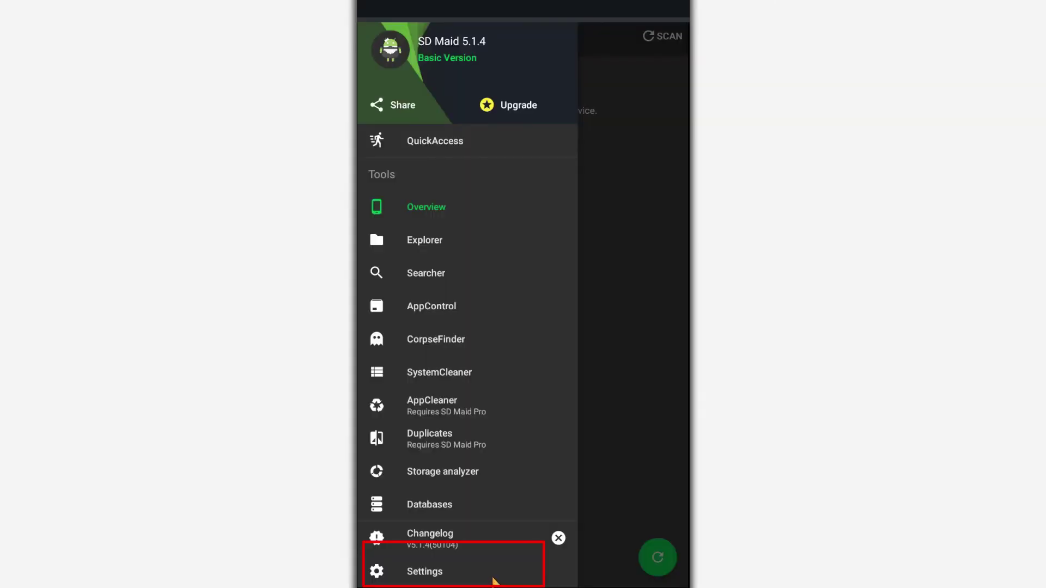
pyautogui.click(493, 571)
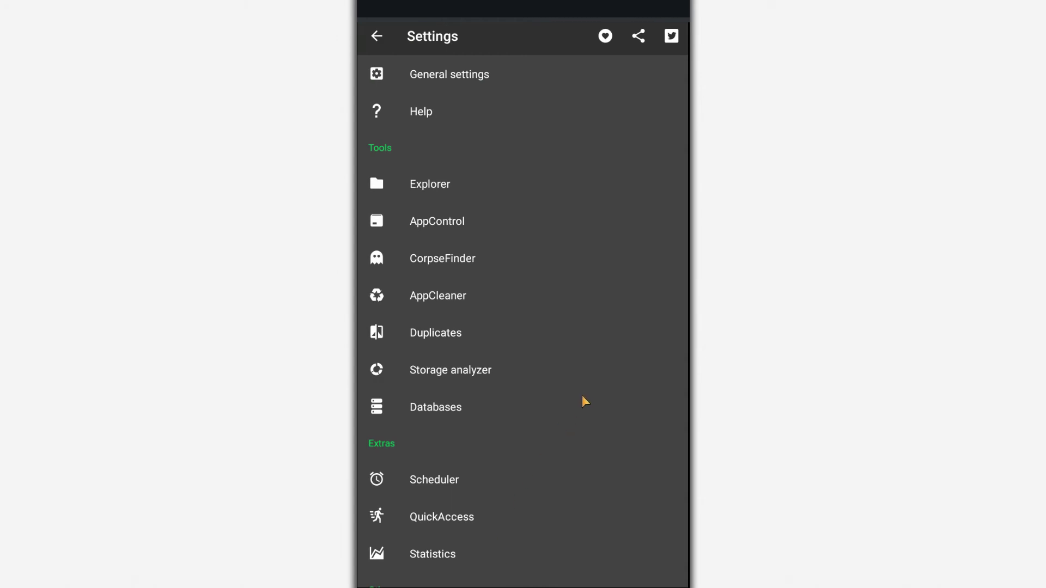
pyautogui.click(520, 73)
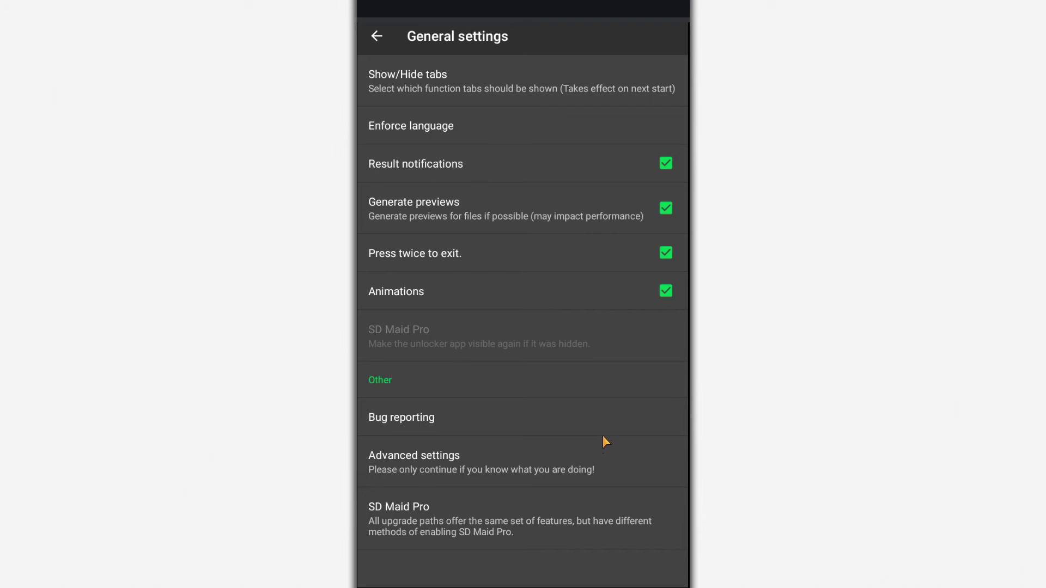
# Step: From the tools menu, open Exclusions and bring up the Exclude dialog
pyautogui.click(379, 36)
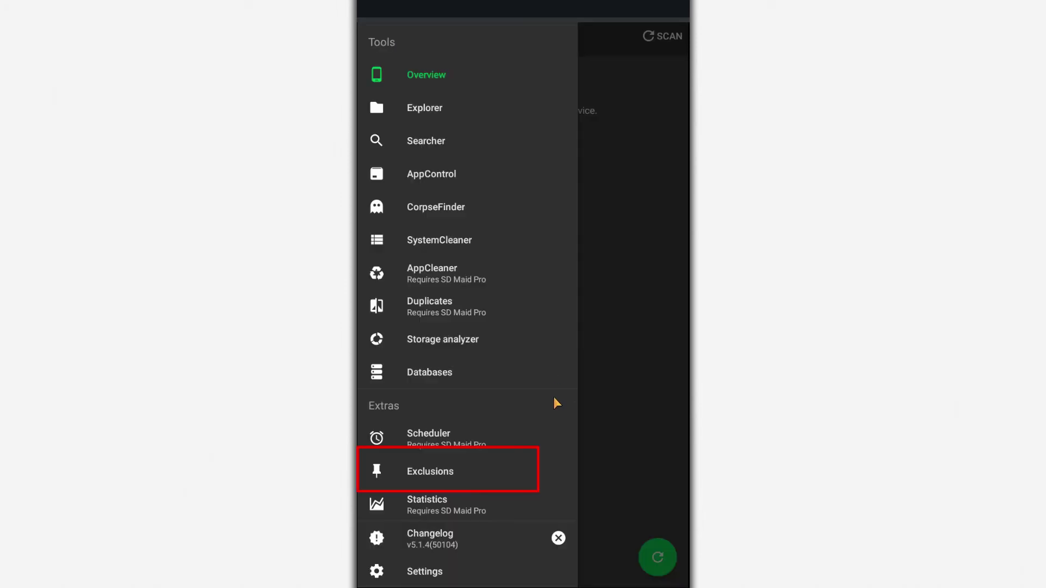
pyautogui.click(534, 472)
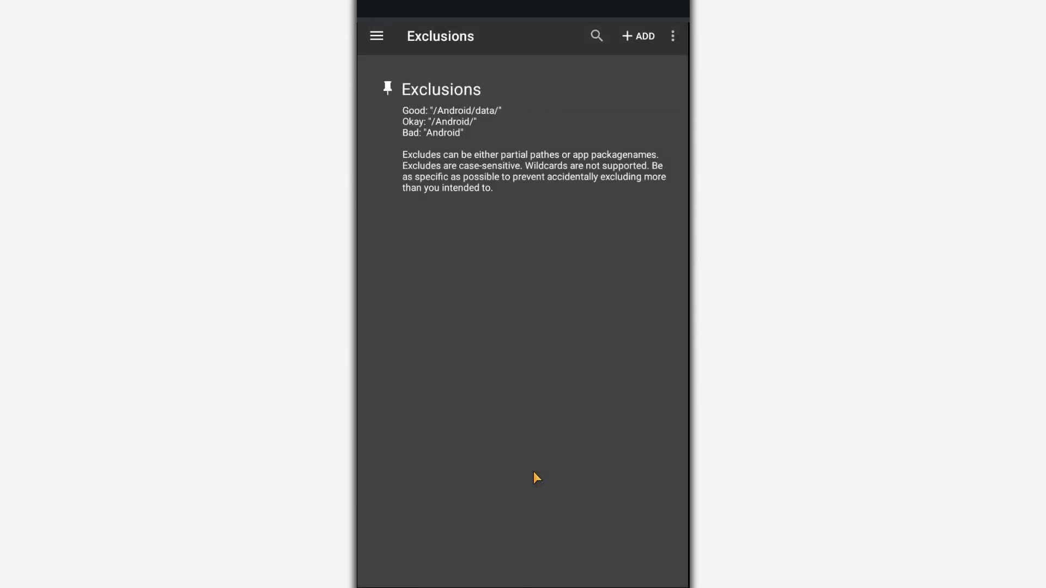
pyautogui.click(644, 37)
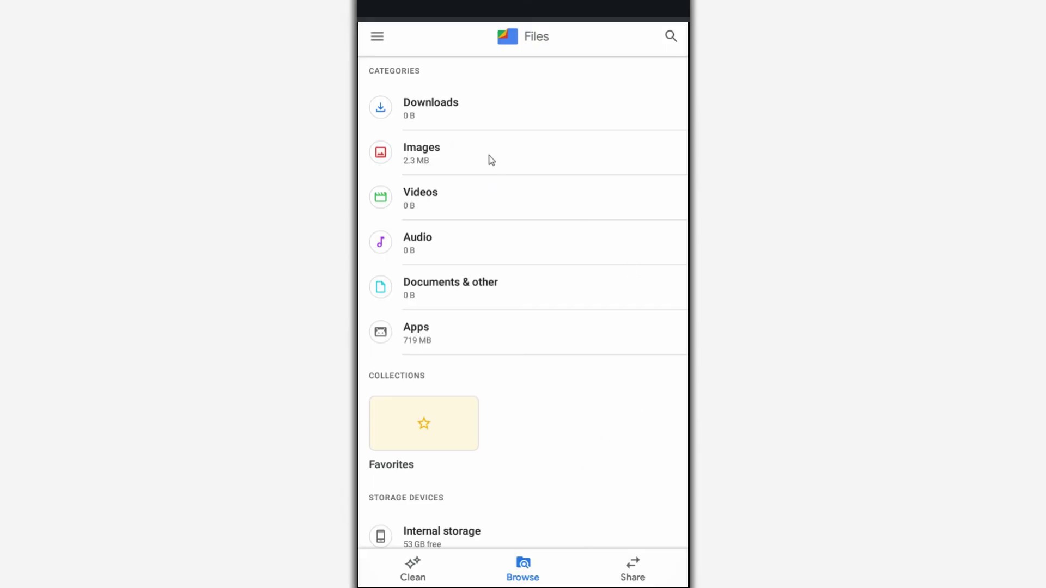
# Step: Open the Images category in Files by Google
pyautogui.click(491, 154)
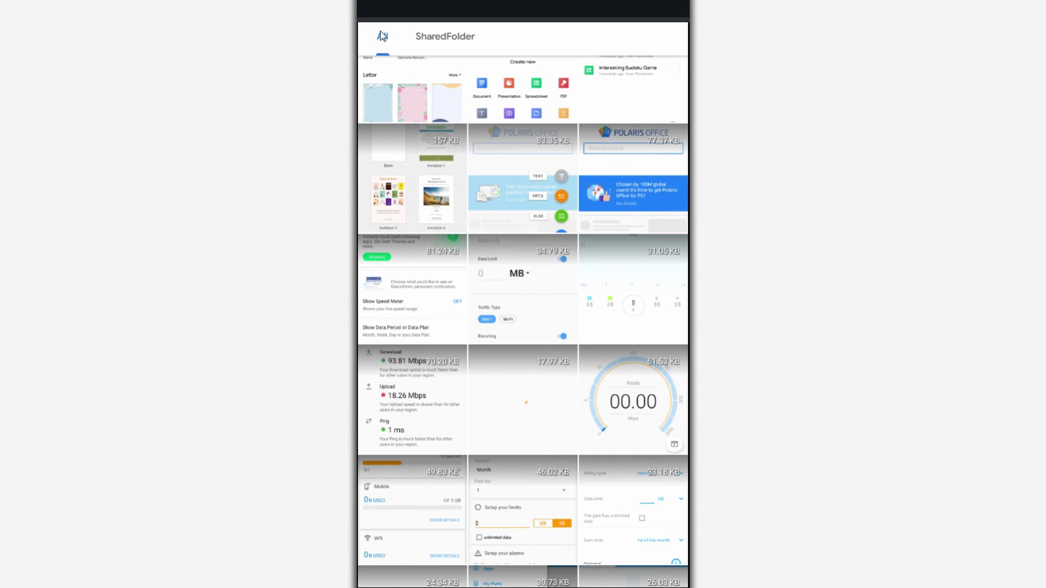
# Step: Return from Images to the categories and view the offline Share section
pyautogui.click(382, 36)
pyautogui.click(378, 38)
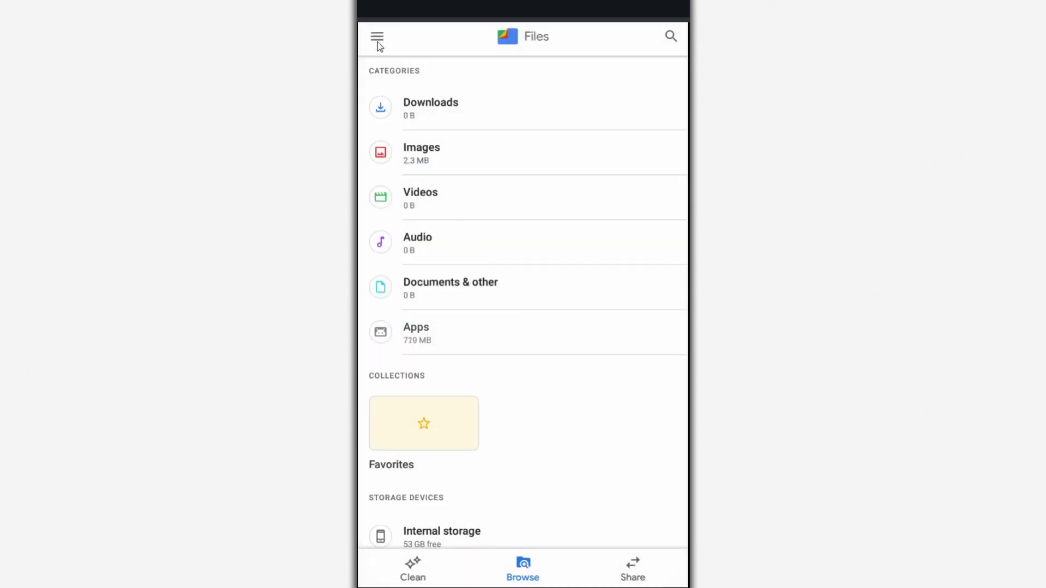
pyautogui.click(633, 570)
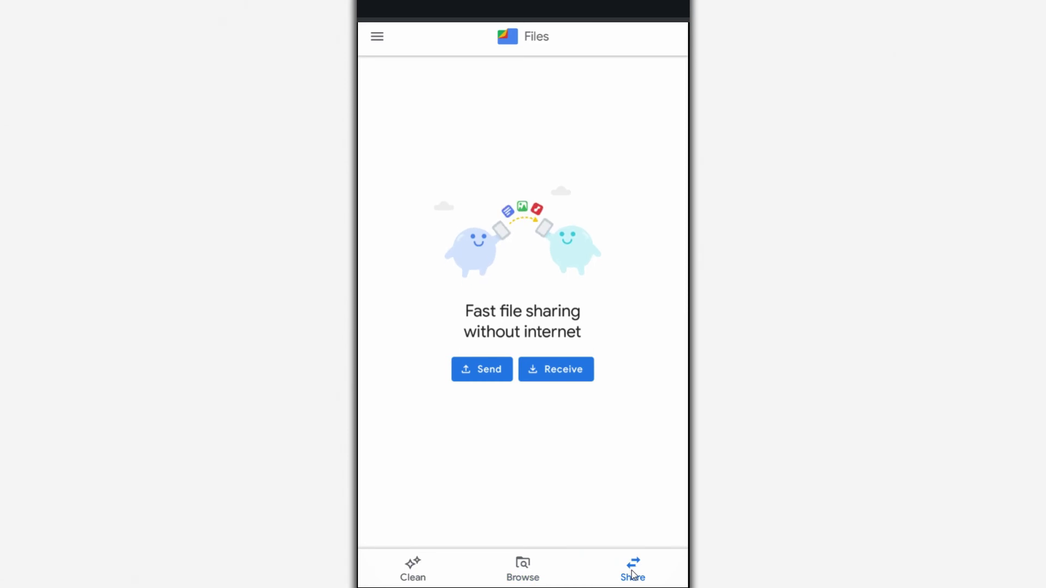
# Step: Review the Clean suggestions and the two unused apps, then open the side menu
pyautogui.click(424, 574)
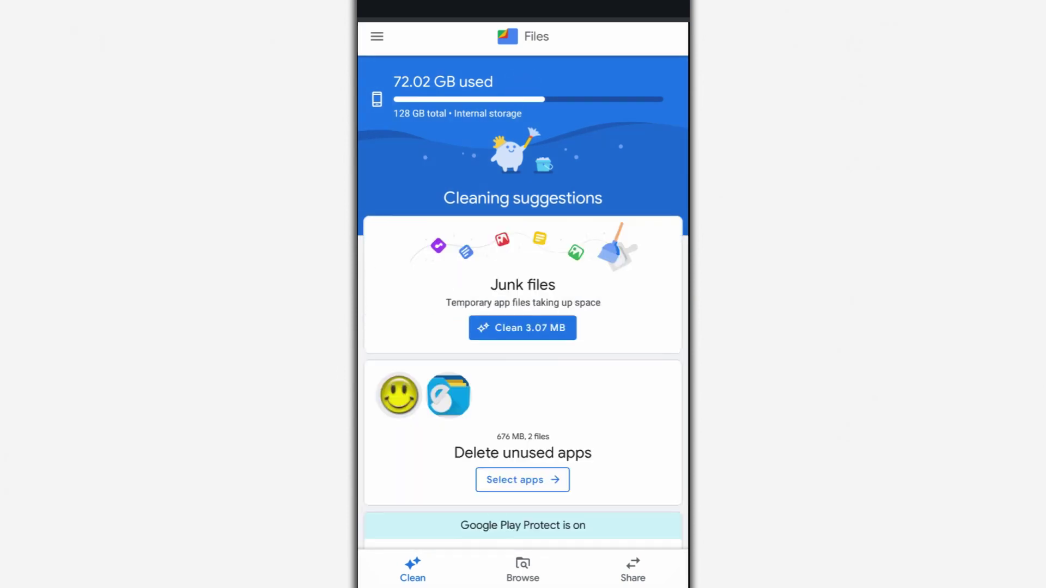
pyautogui.scroll(-3, 675, 131)
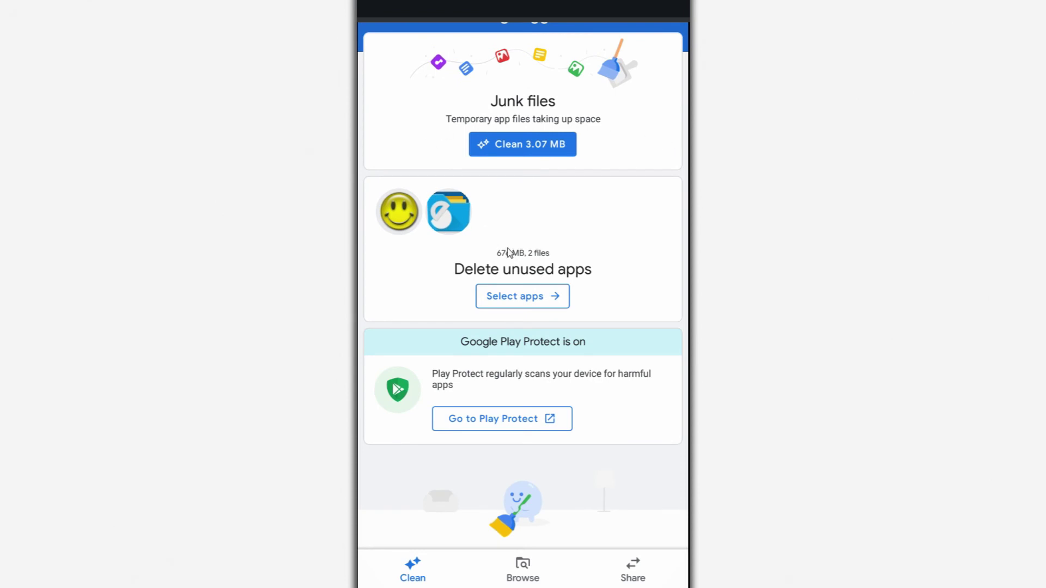
pyautogui.click(526, 300)
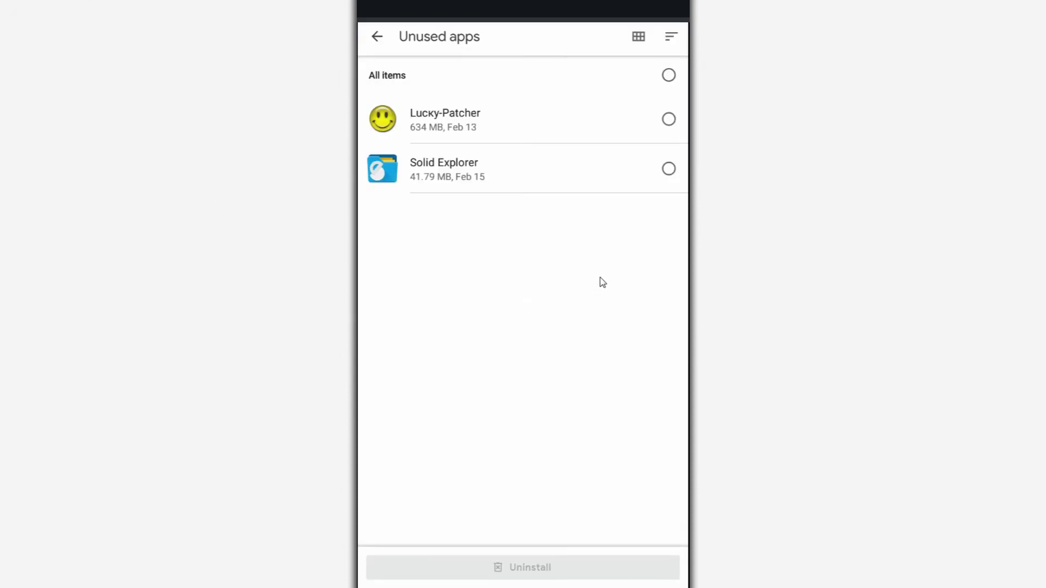
pyautogui.click(379, 38)
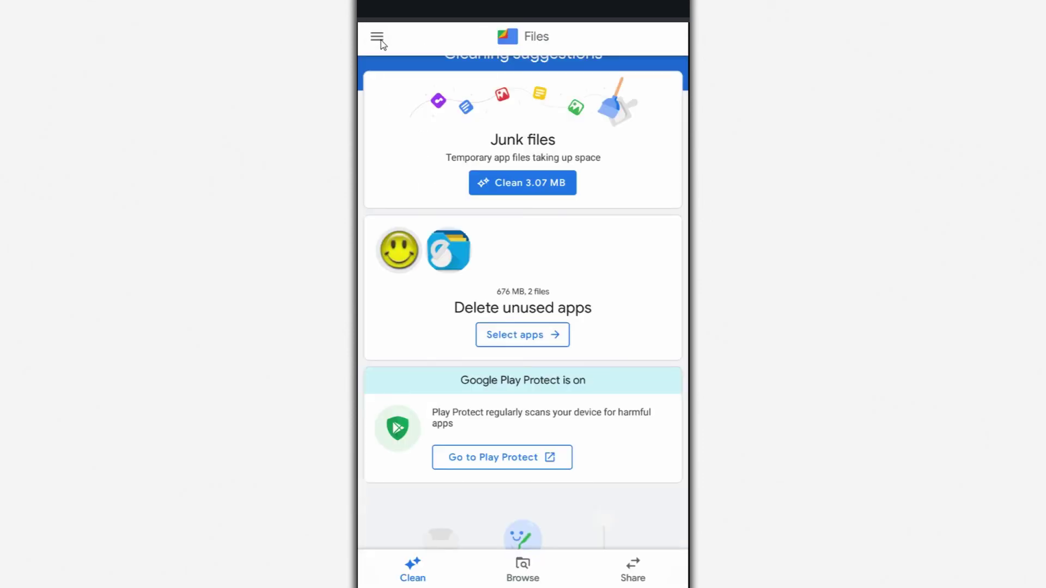
pyautogui.scroll(2, 381, 41)
pyautogui.click(378, 37)
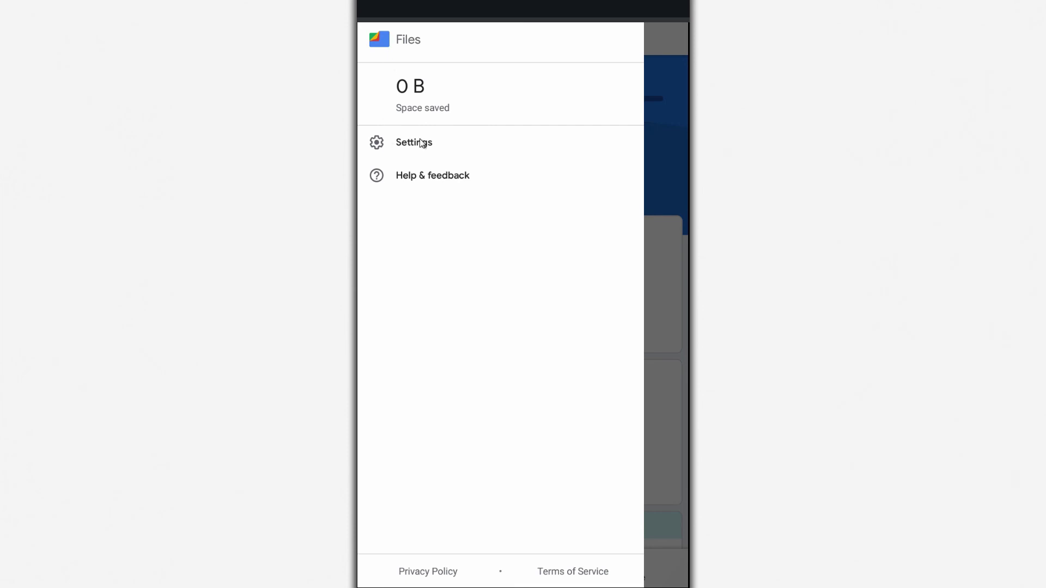
# Step: Open Settings from the Files by Google navigation drawer
pyautogui.click(437, 142)
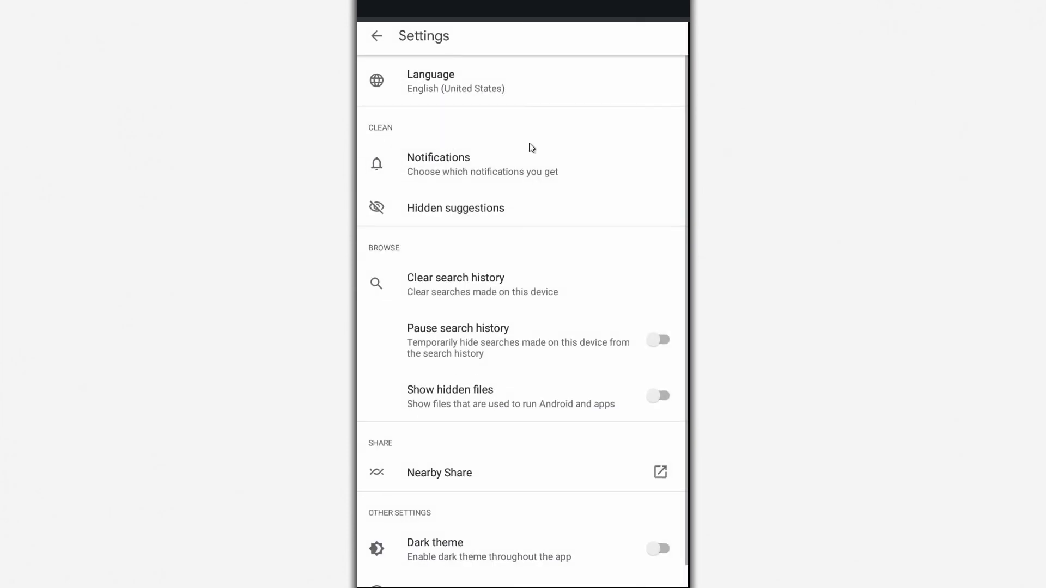
pyautogui.scroll(-1, 591, 283)
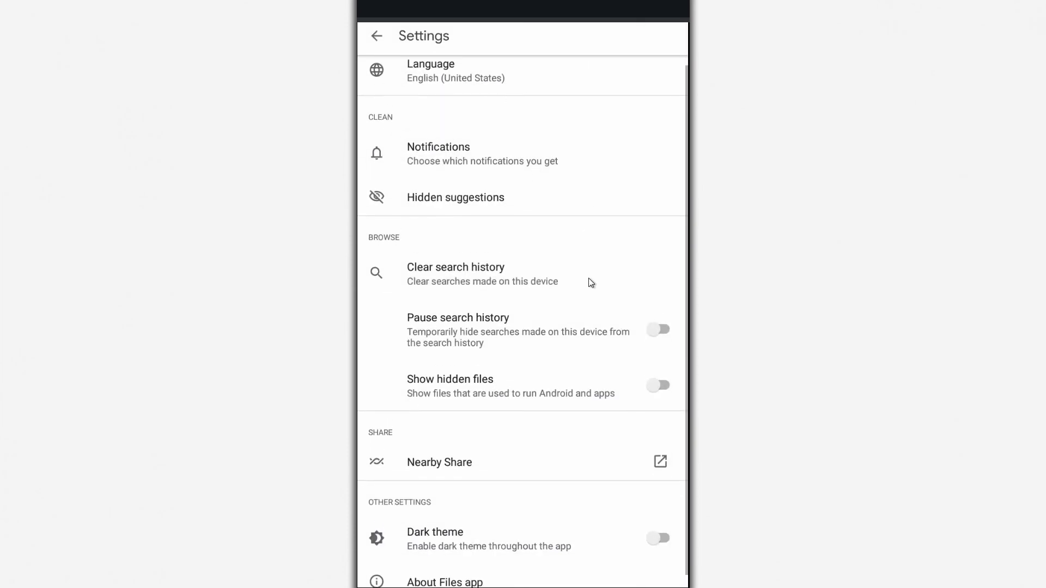
pyautogui.scroll(-1, 591, 282)
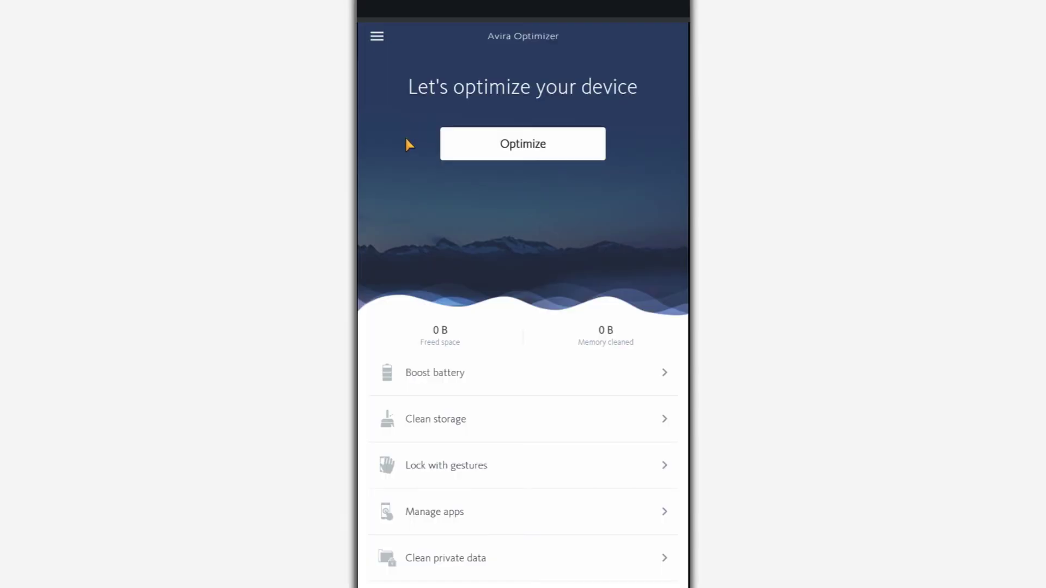
# Step: Run Optimize with file access allowed, then open Manage apps and Clean private data
pyautogui.click(524, 146)
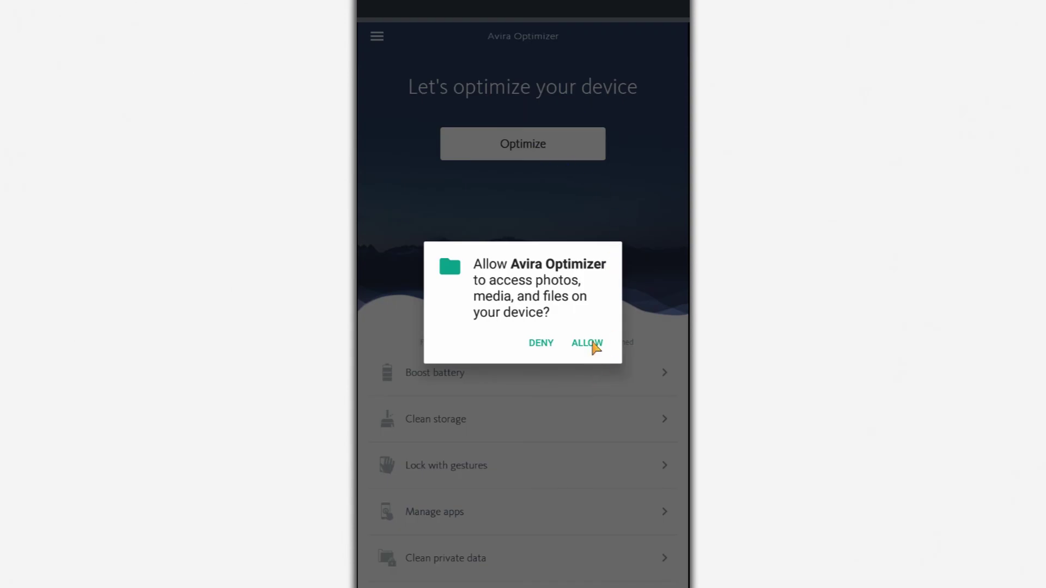
pyautogui.click(588, 343)
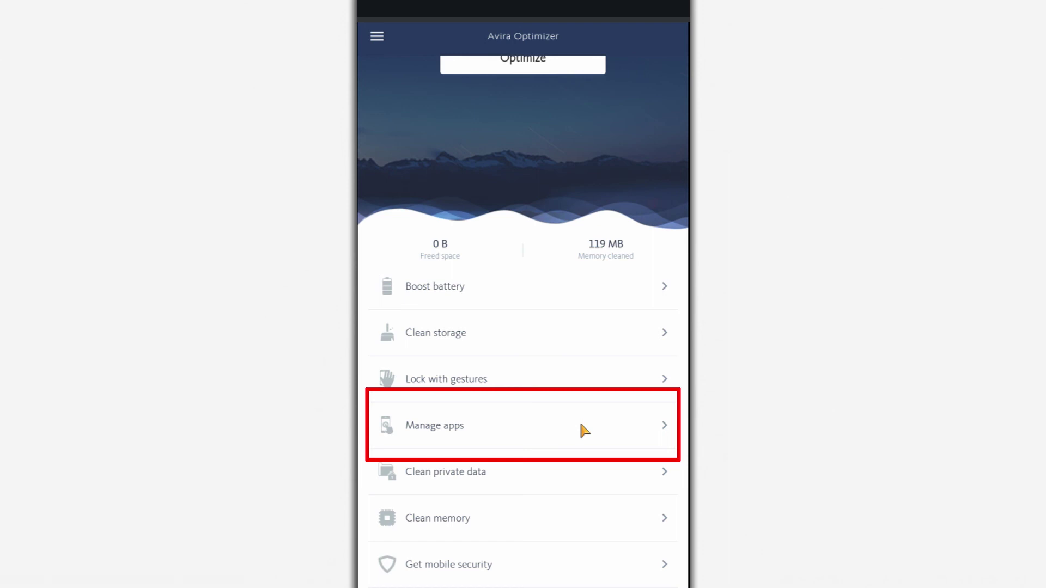
pyautogui.click(579, 420)
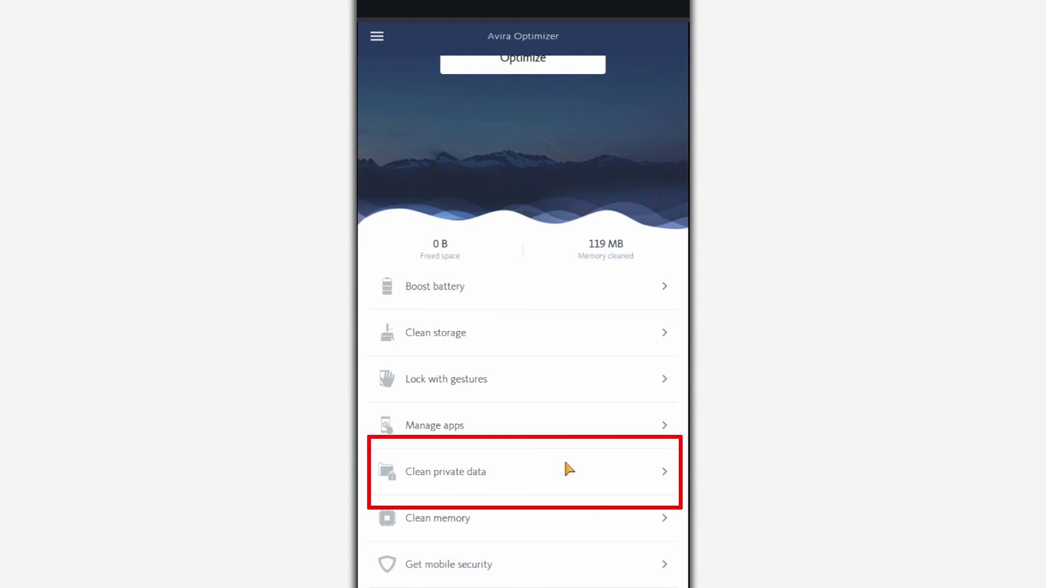
pyautogui.click(568, 474)
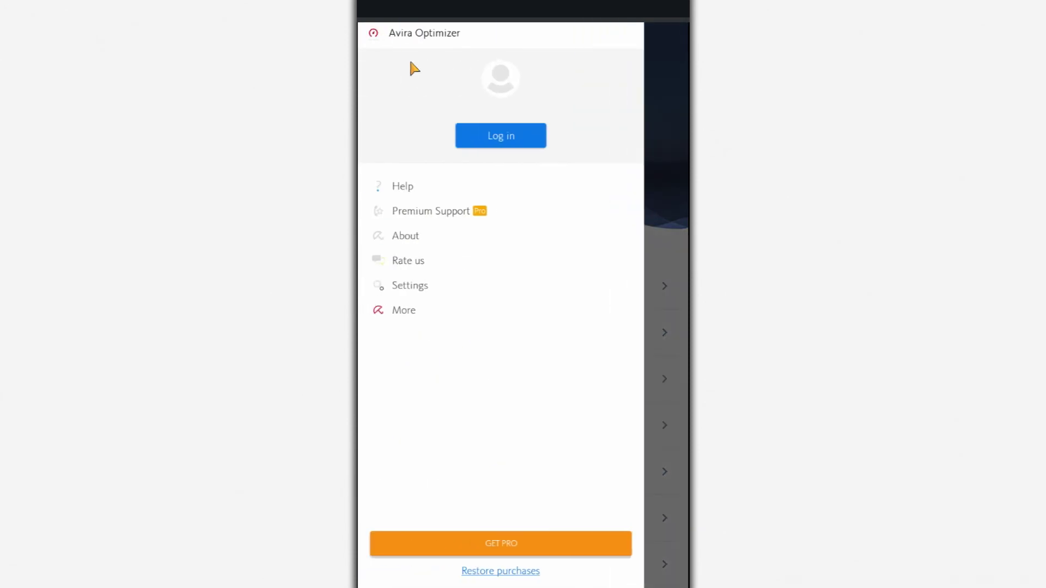
# Step: Open Settings from the Avira Optimizer side menu
pyautogui.click(419, 286)
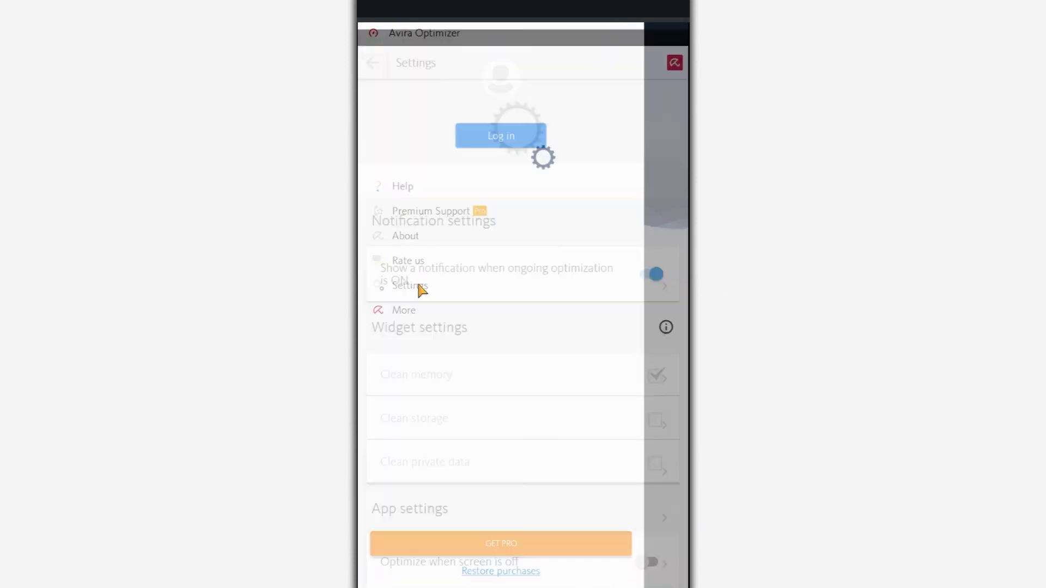